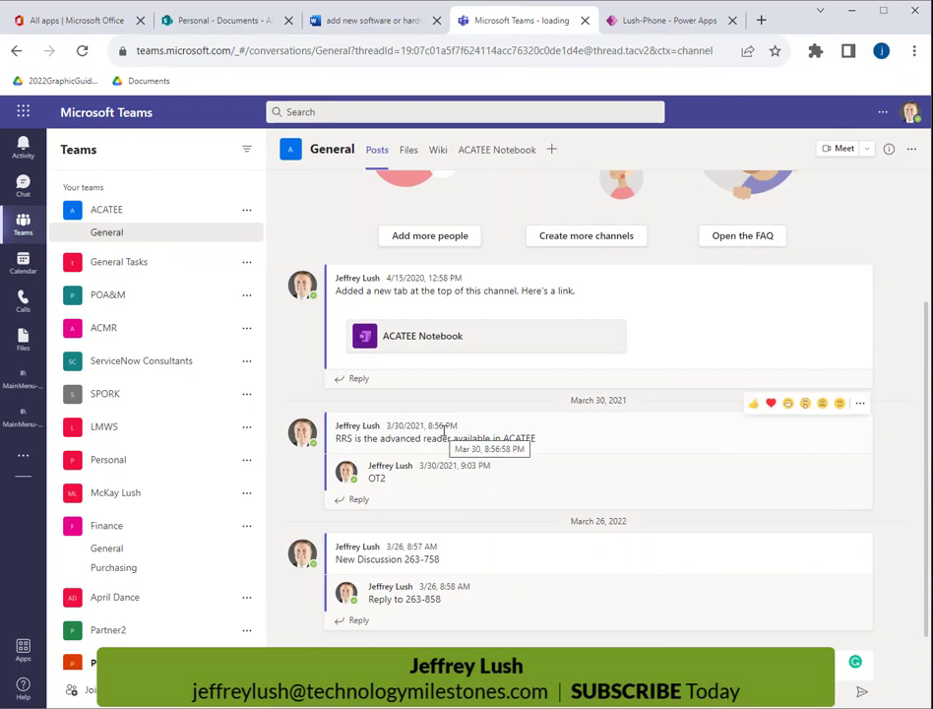
Glance at the SharePoint library and Word document, then return to the Teams General channel.
click(224, 23)
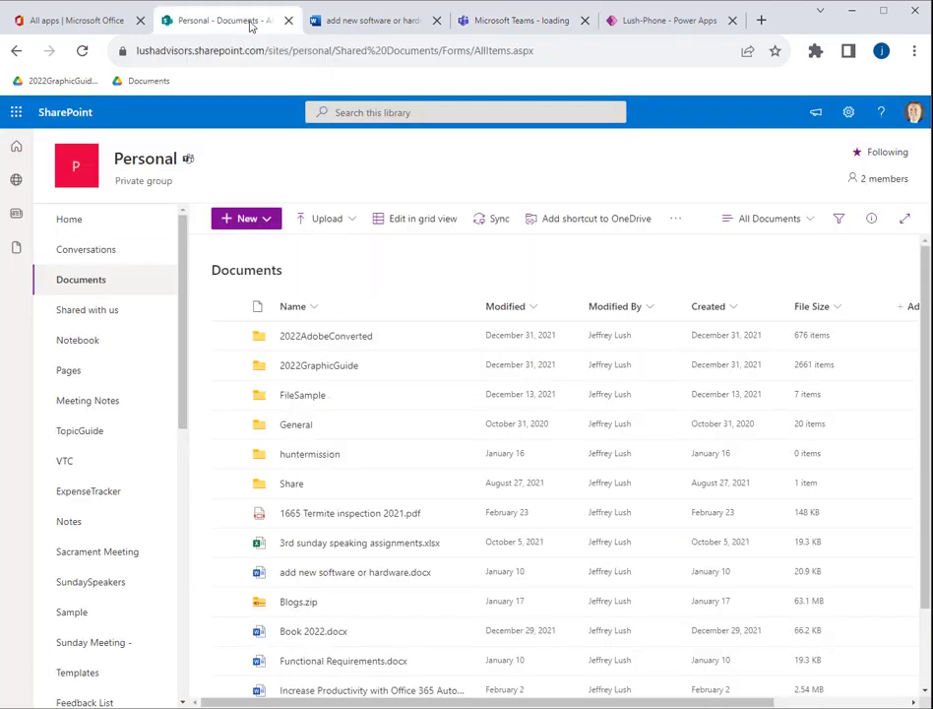
click(385, 22)
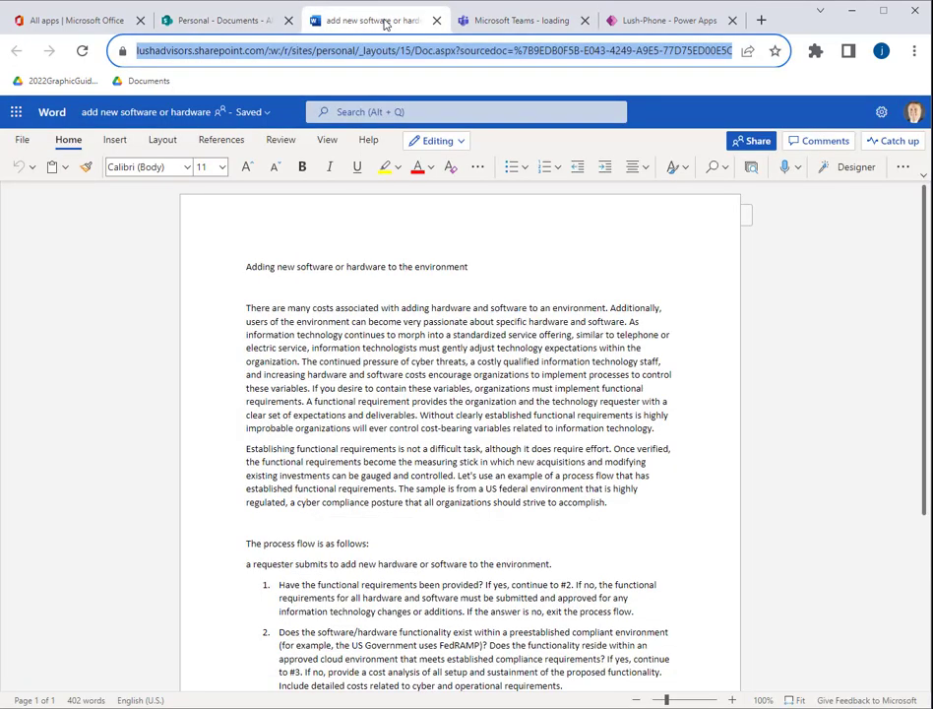
click(507, 21)
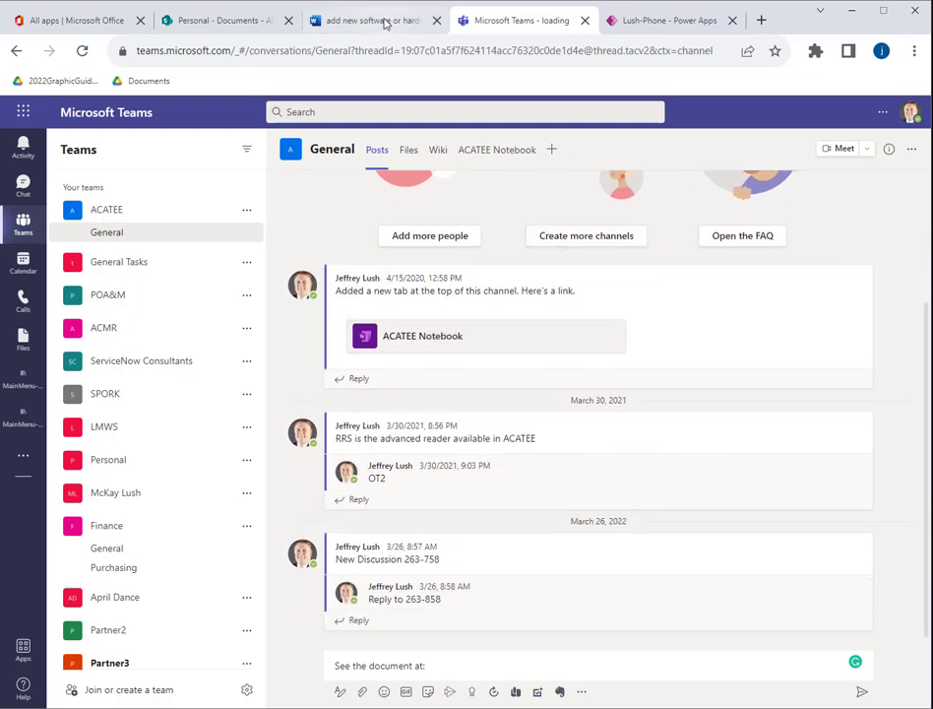
Open the 'add new software or hardware' Word document, dismiss the Dictate tip, and select its address.
click(217, 21)
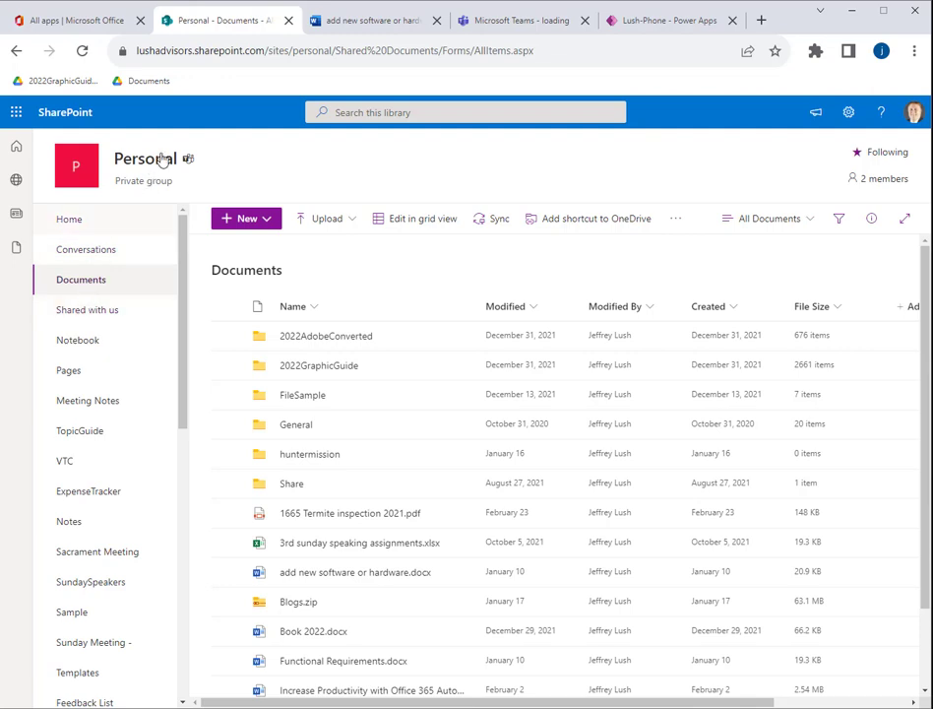
click(367, 22)
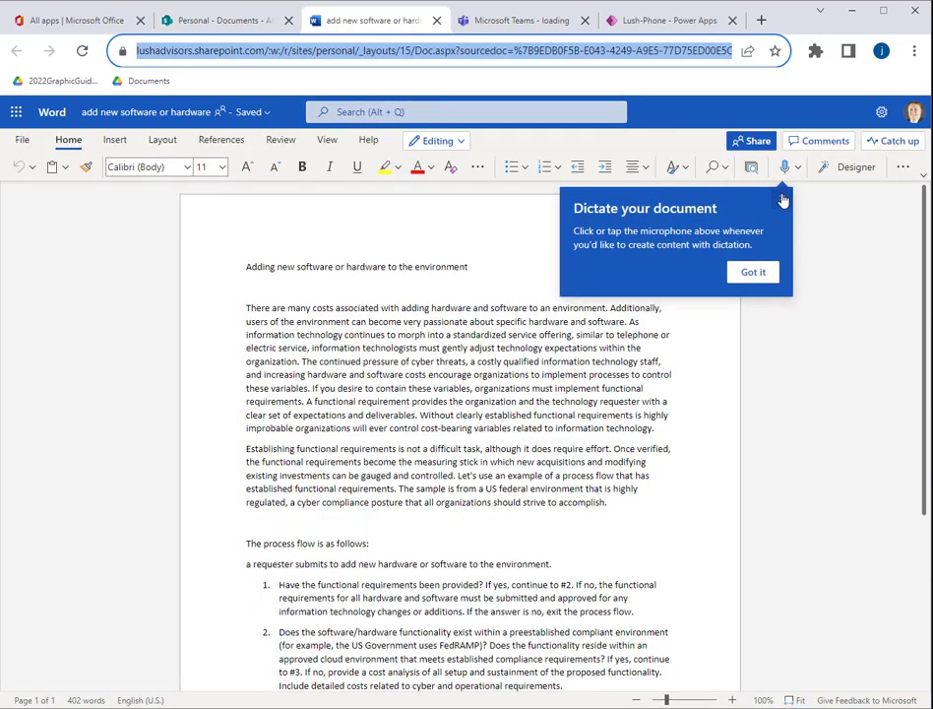
click(773, 276)
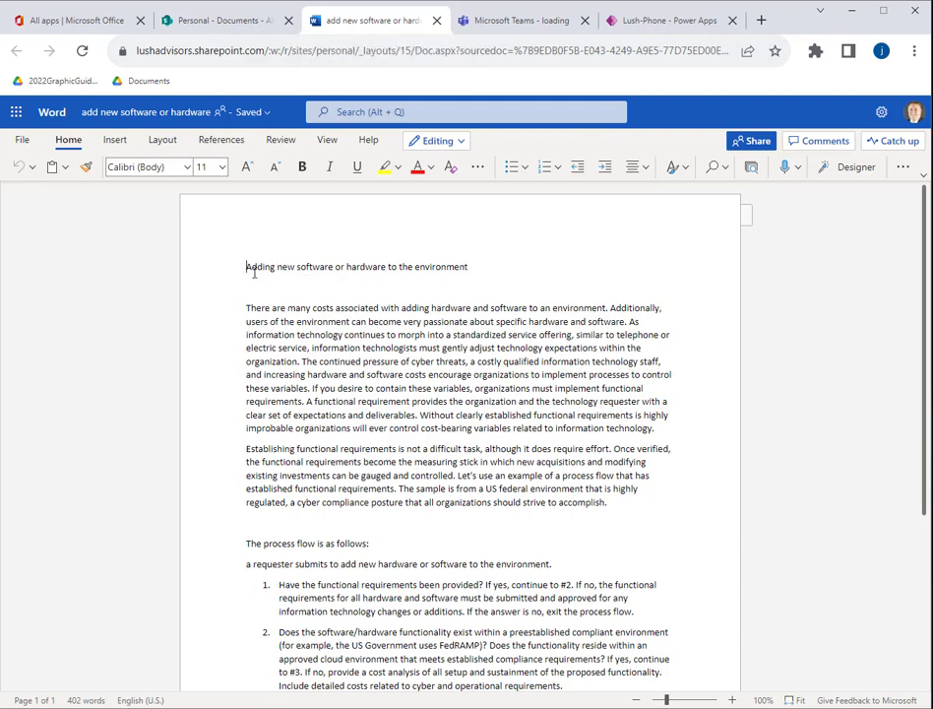
click(212, 51)
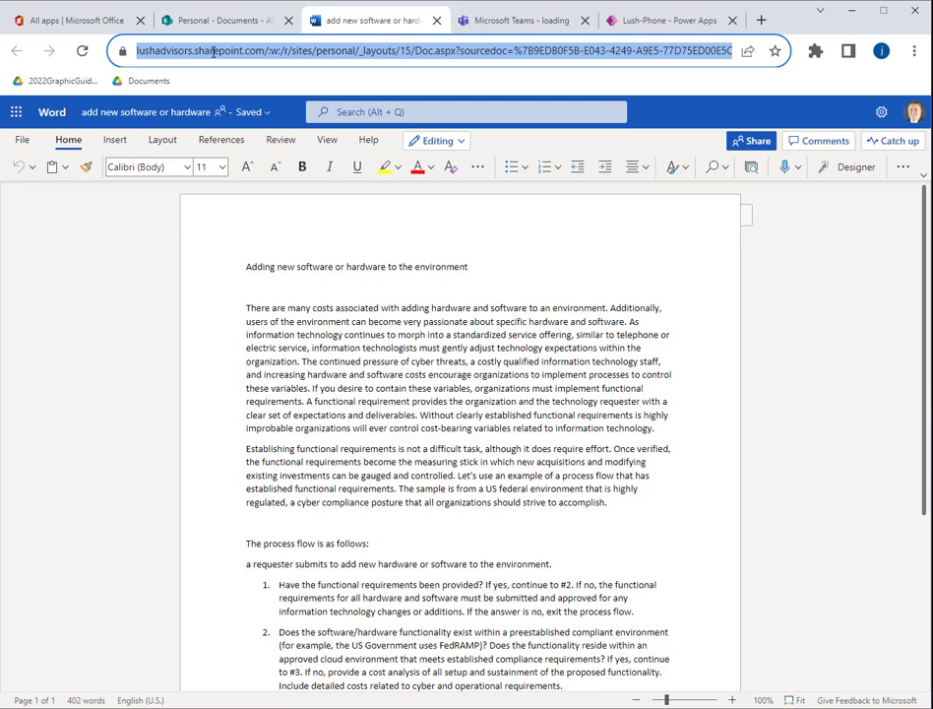
right_click(212, 51)
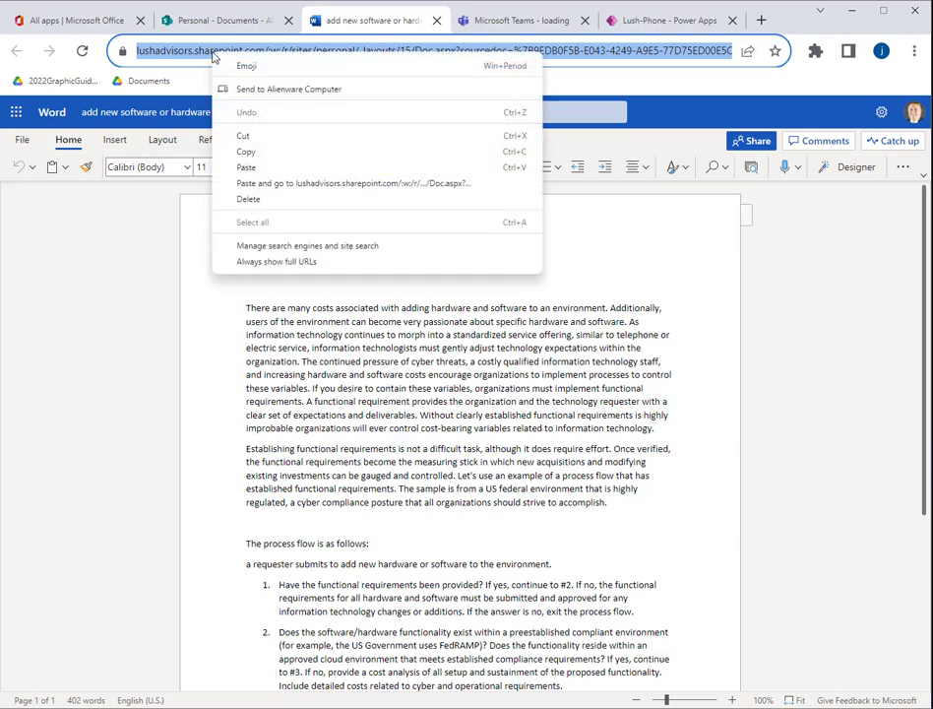
click(143, 292)
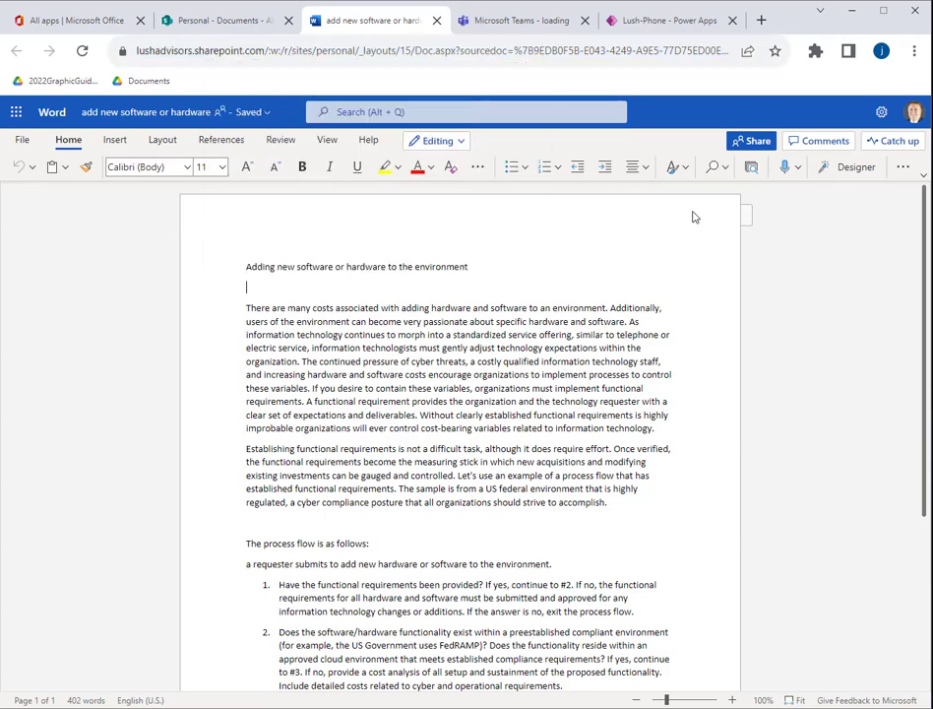
Copy an organisation-wide share link with editing allowed for the Word document, then return to Teams.
click(754, 145)
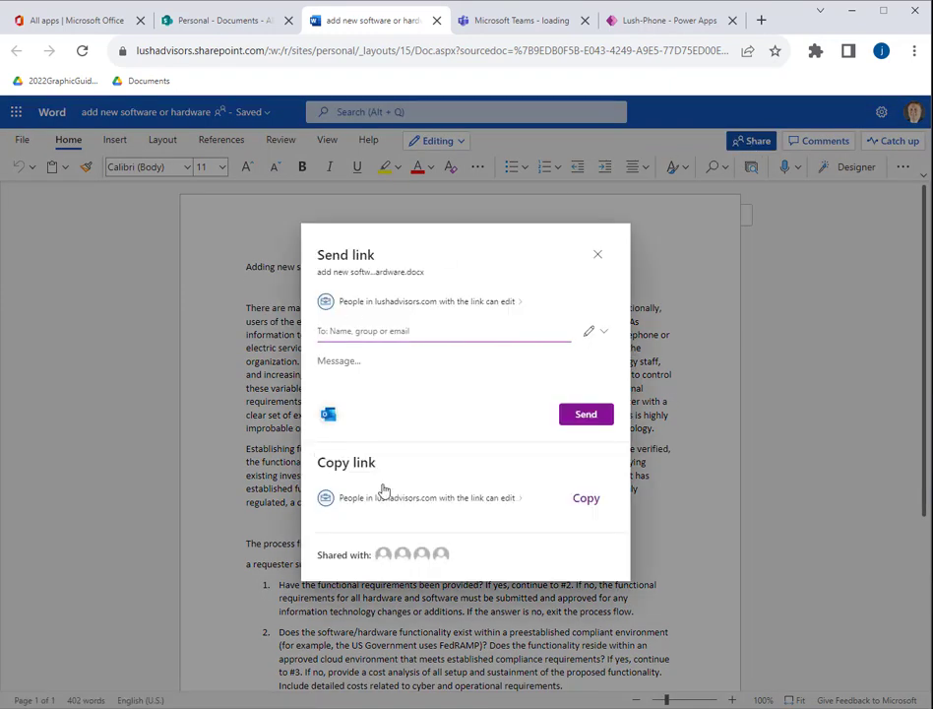
click(522, 504)
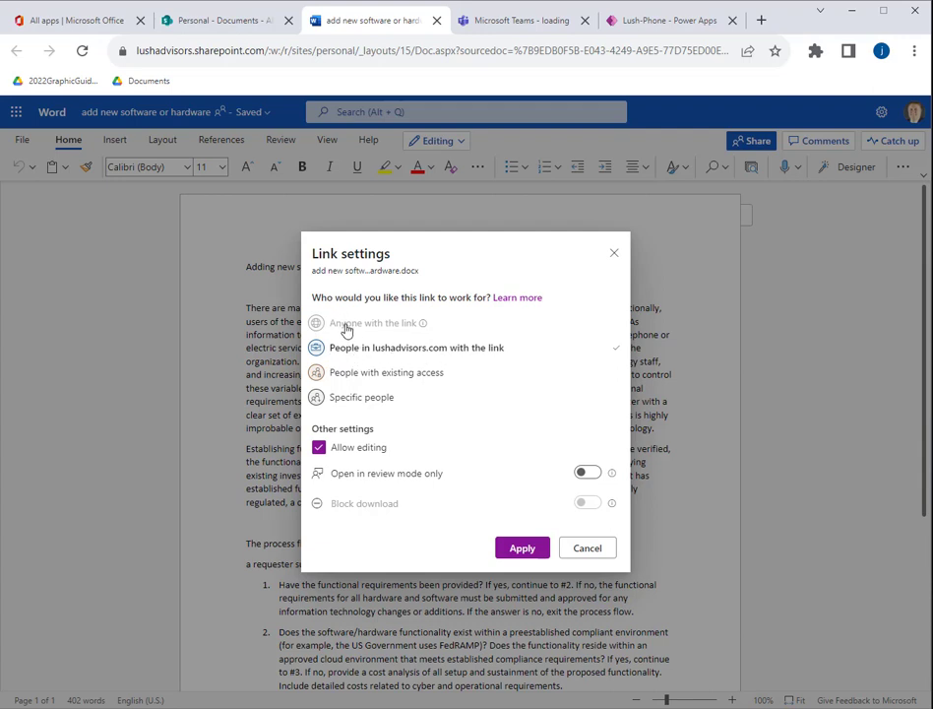
click(318, 451)
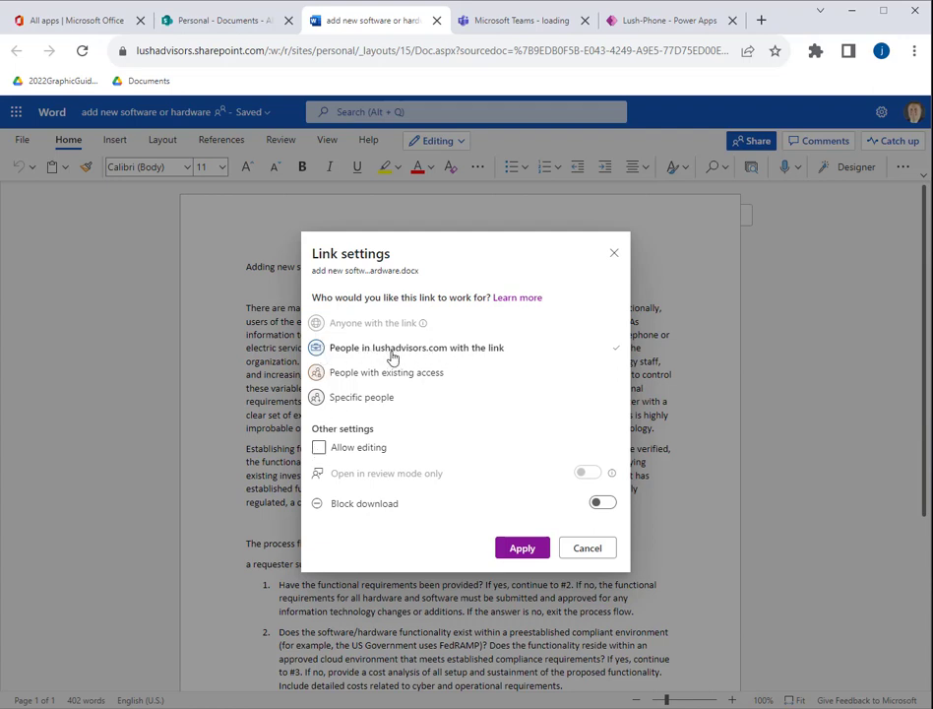
click(318, 447)
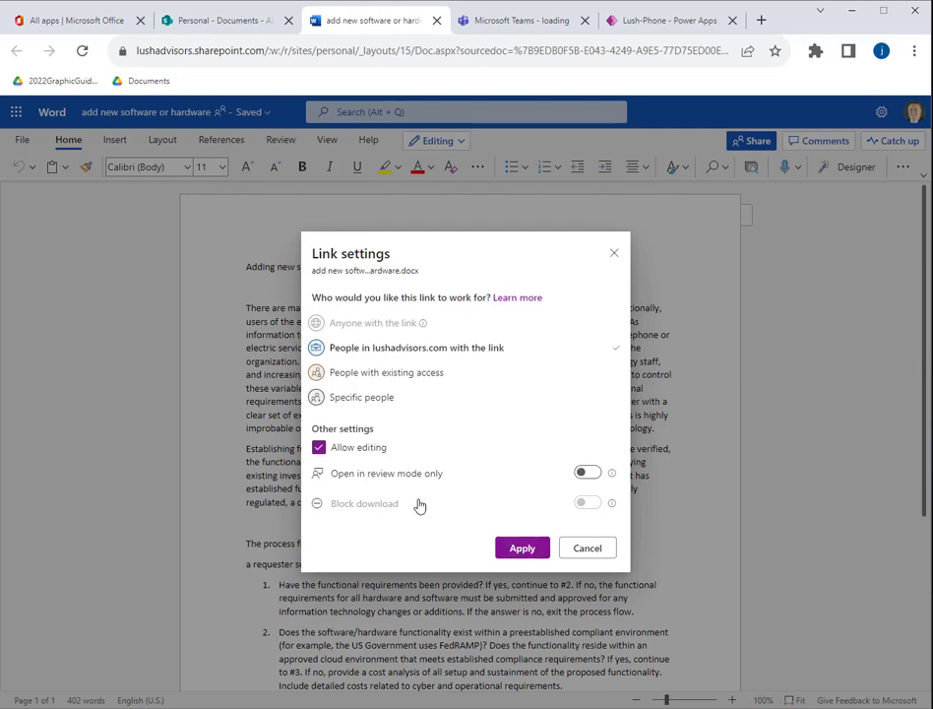
click(524, 551)
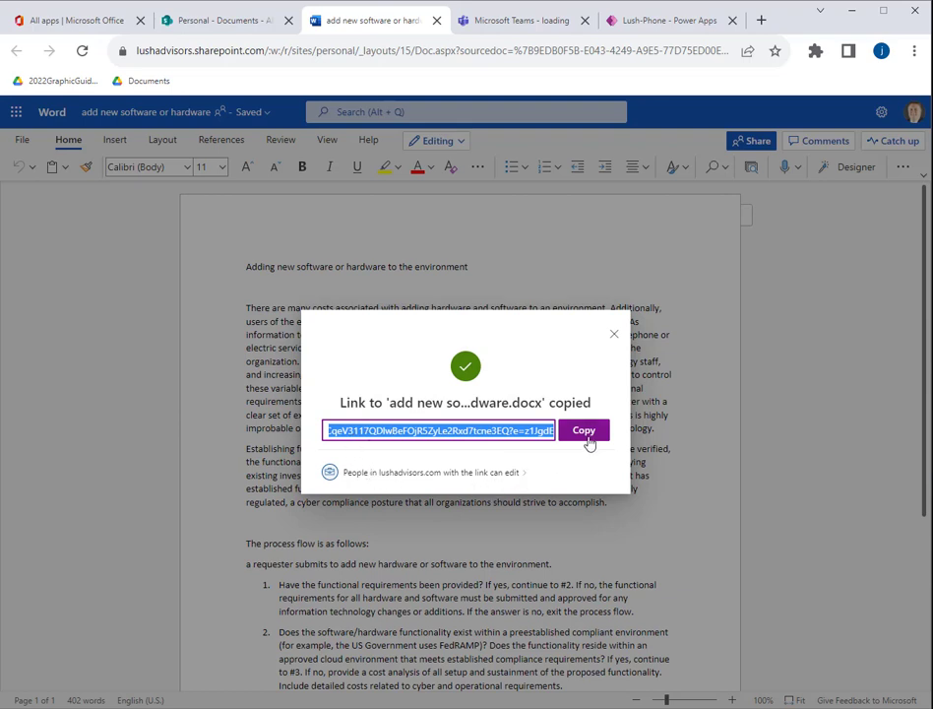
click(594, 434)
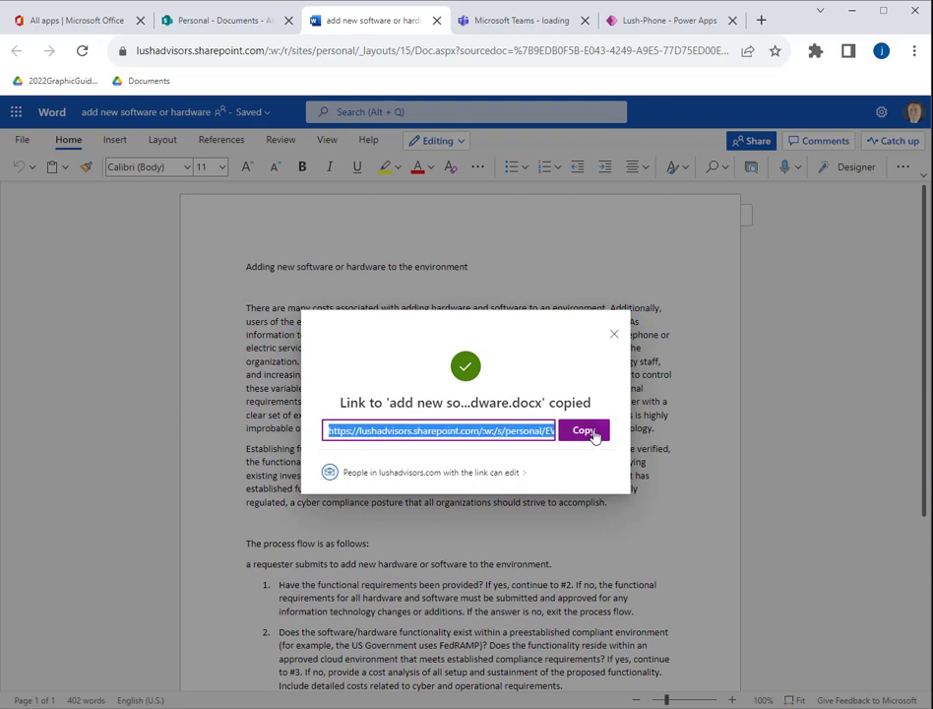
click(511, 27)
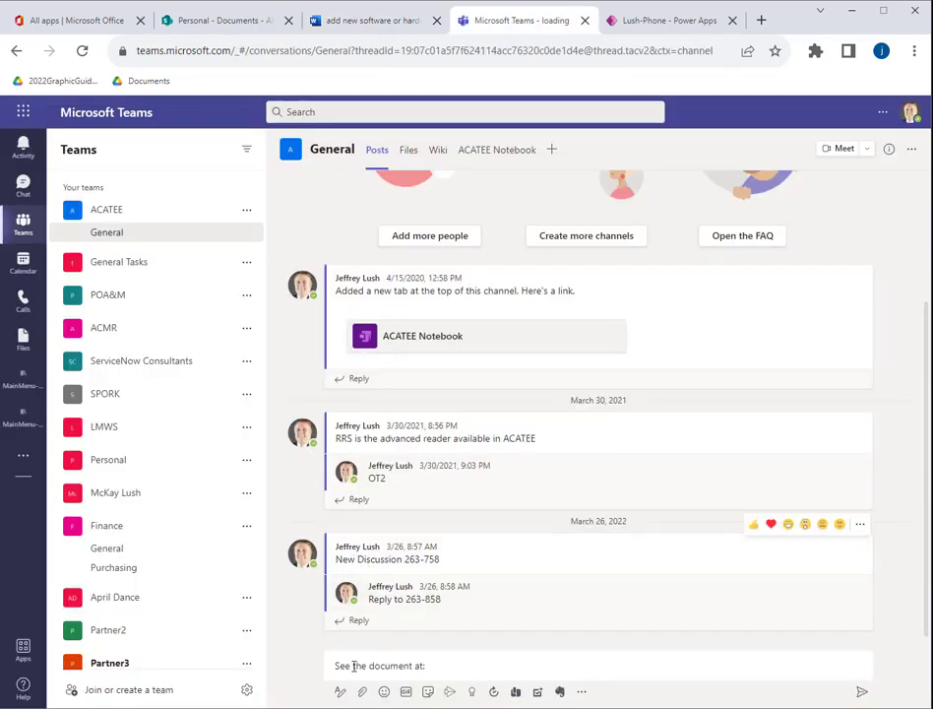
Paste the Word document link after 'See the document at:' and select the pasted link text.
click(455, 665)
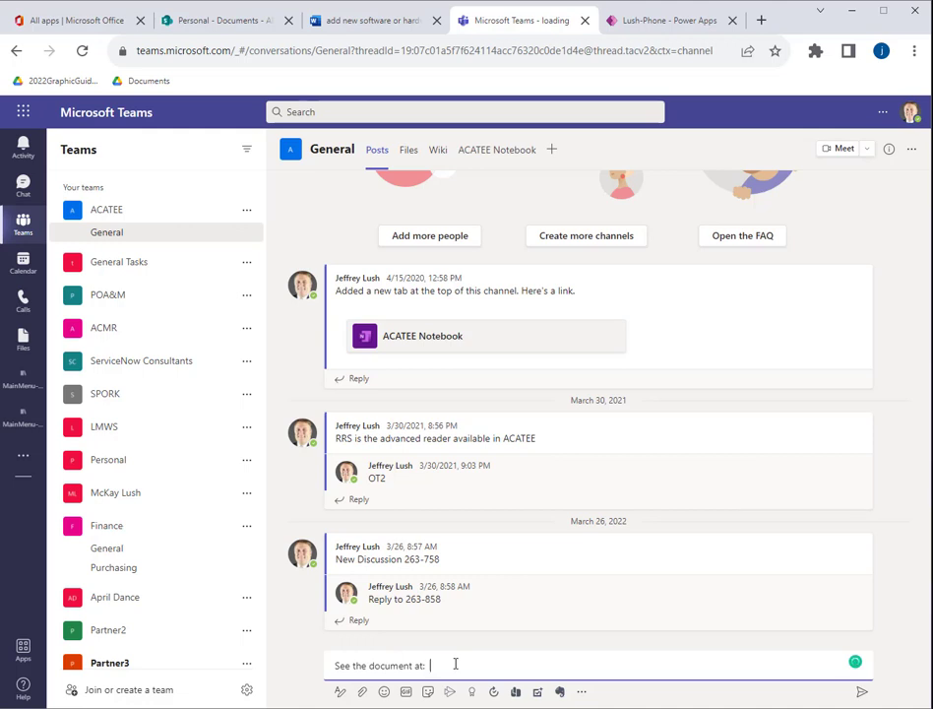
key(ctrl+v)
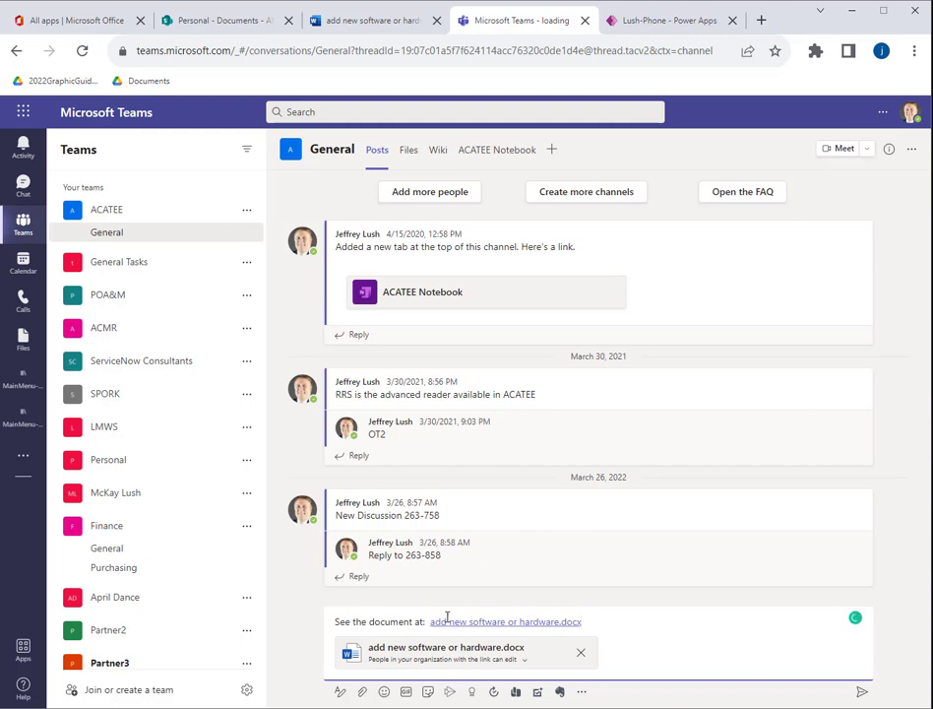
click(582, 654)
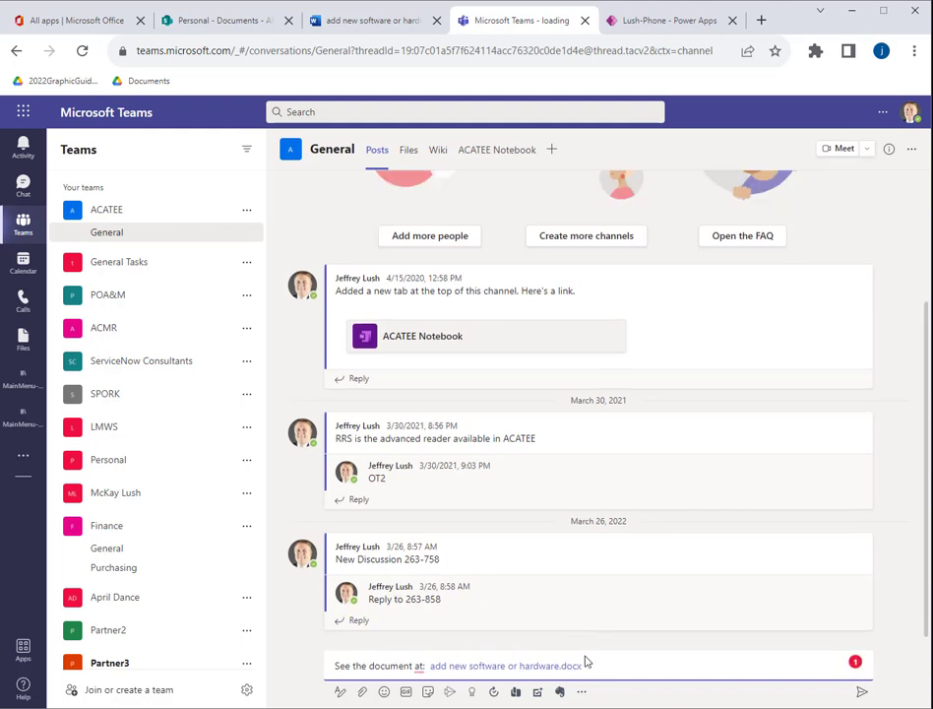
drag(583, 666, 432, 666)
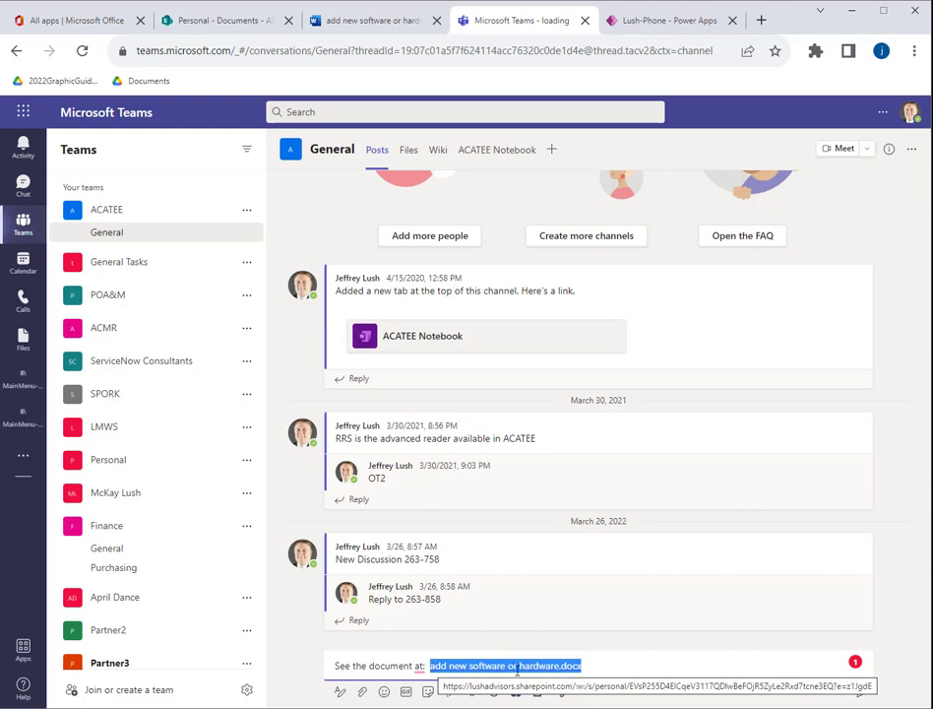
key(BackSpace)
right_click(448, 661)
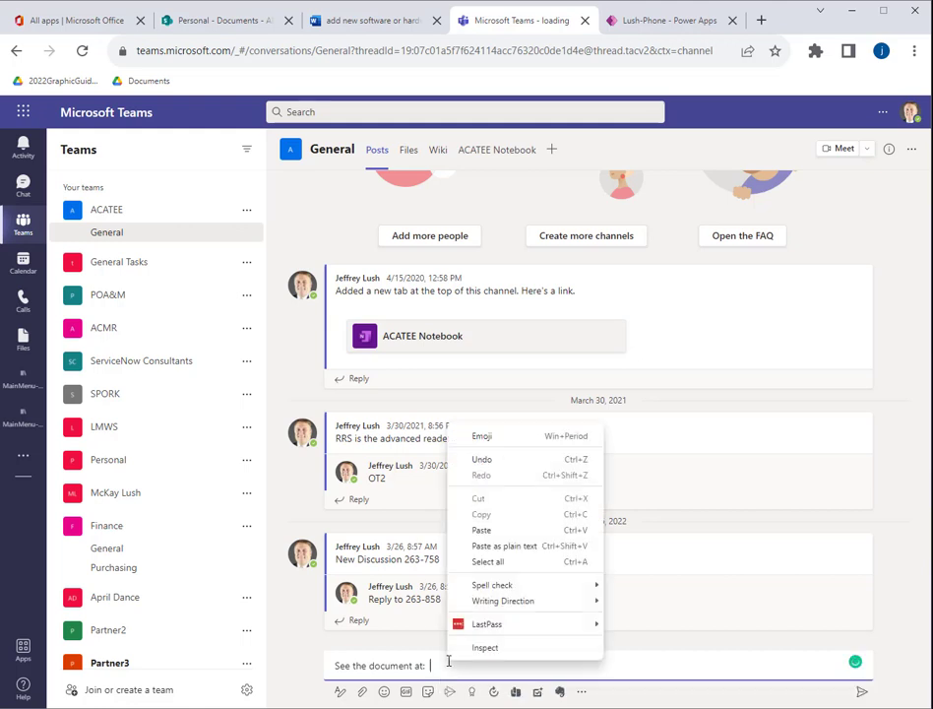
click(481, 529)
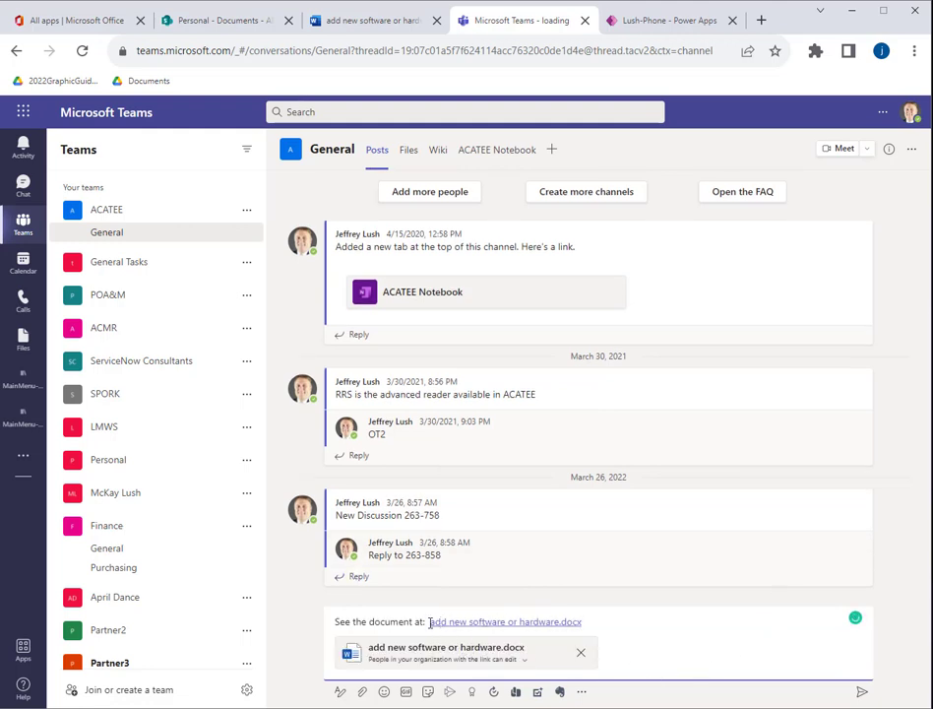
right_click(480, 622)
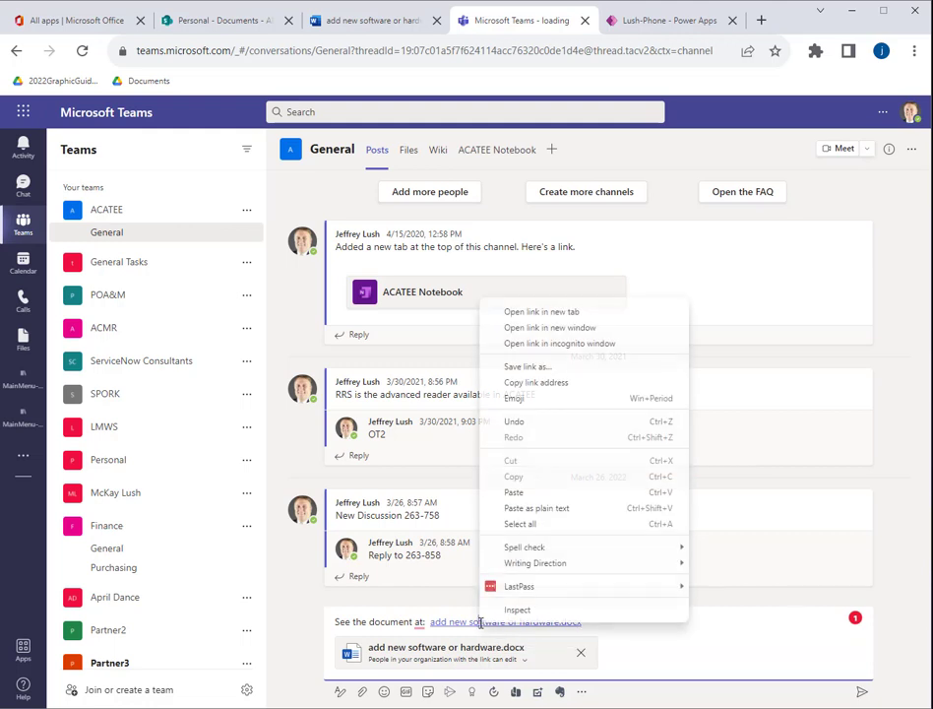
click(728, 654)
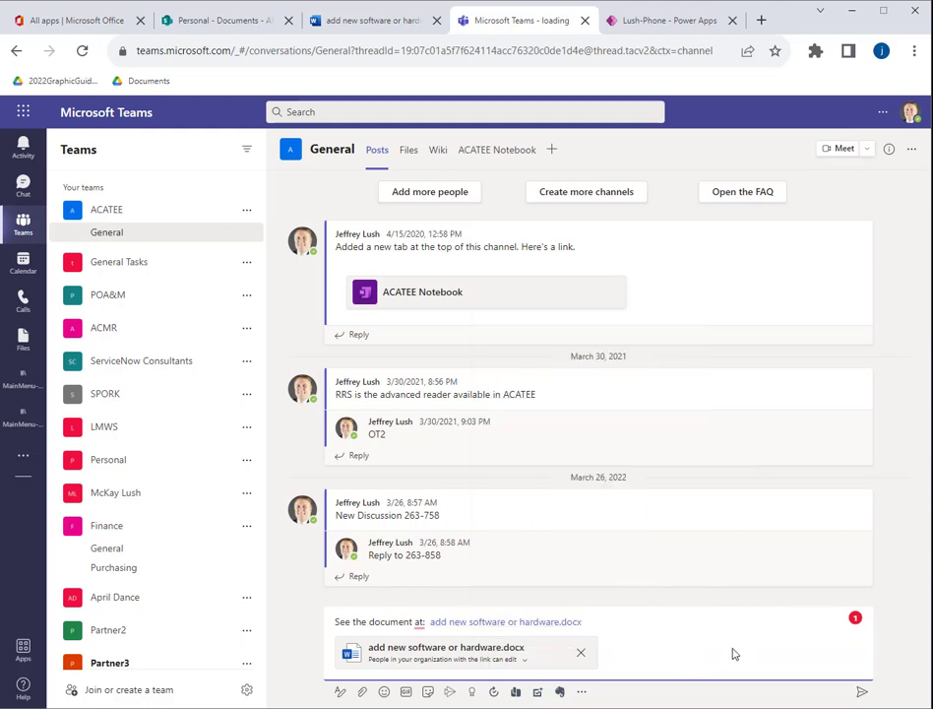
drag(586, 623, 431, 625)
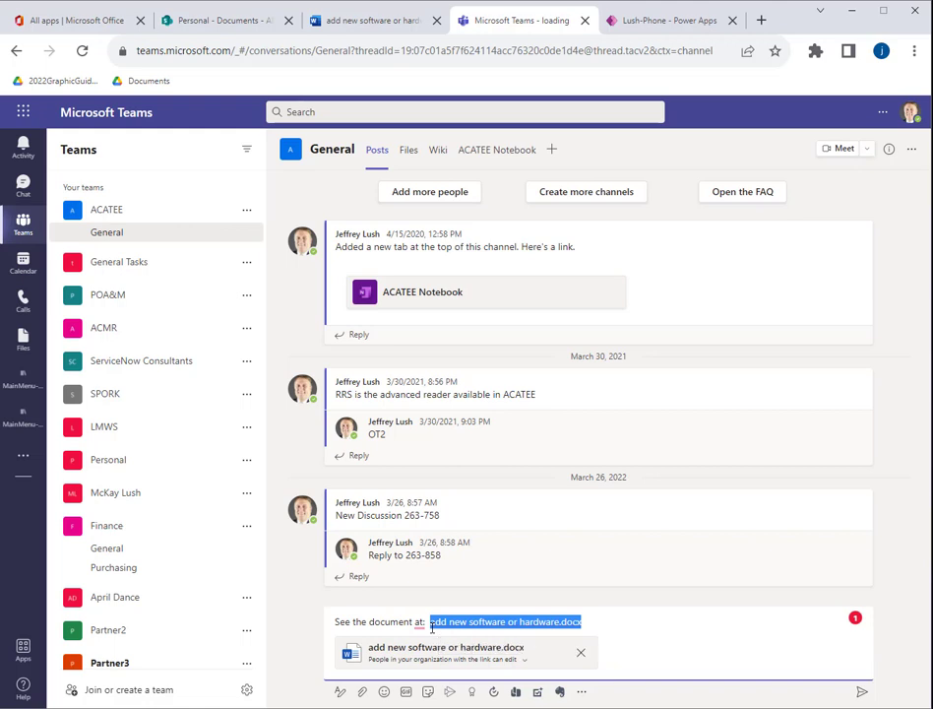
Rename the link's display text to 'Hardware and Software discussion' and send the post.
key(ctrl+k)
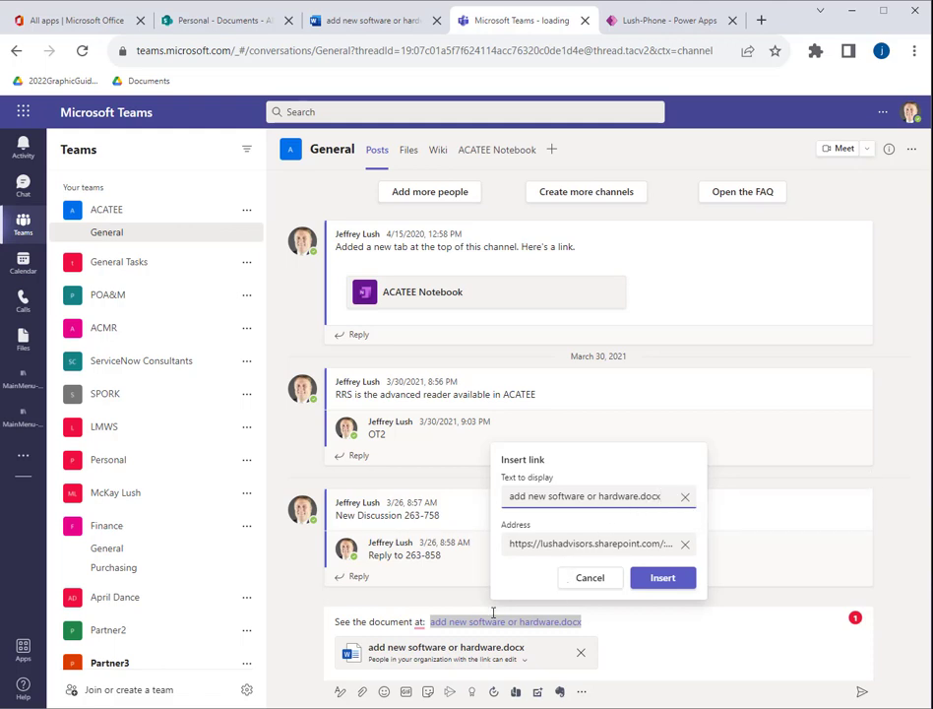
triple_click(646, 492)
key(ctrl+c)
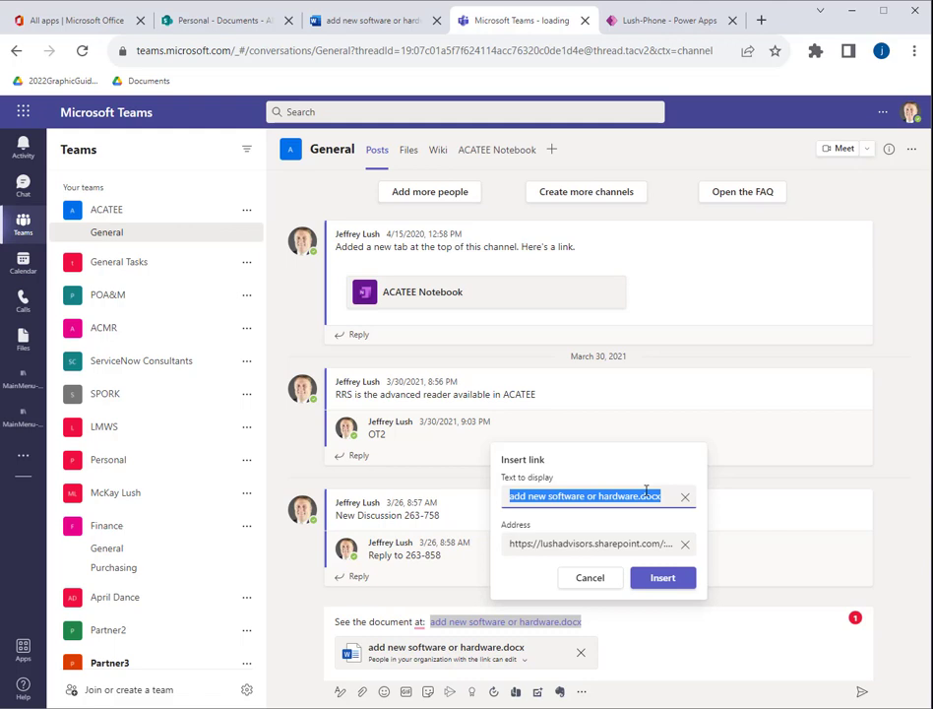
text(H)
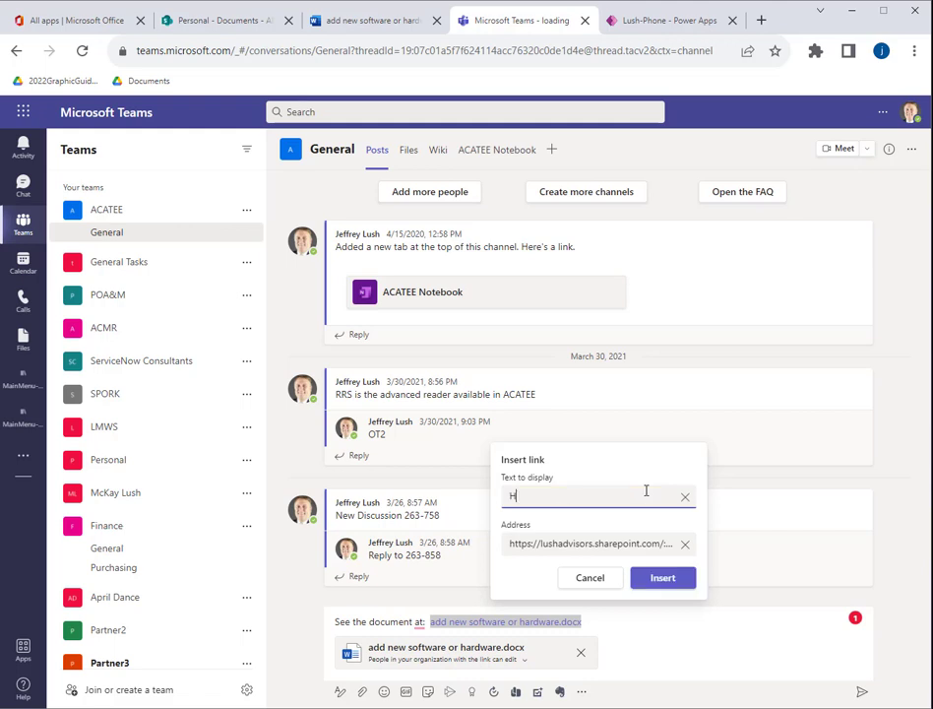
text(ardware and Software discussion)
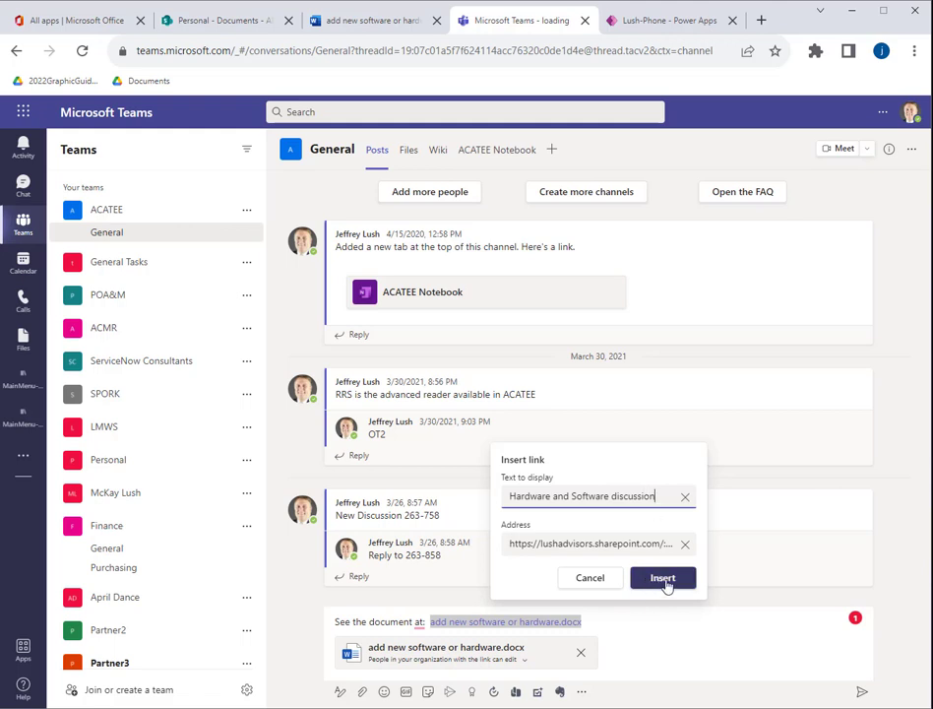
click(554, 544)
key(End)
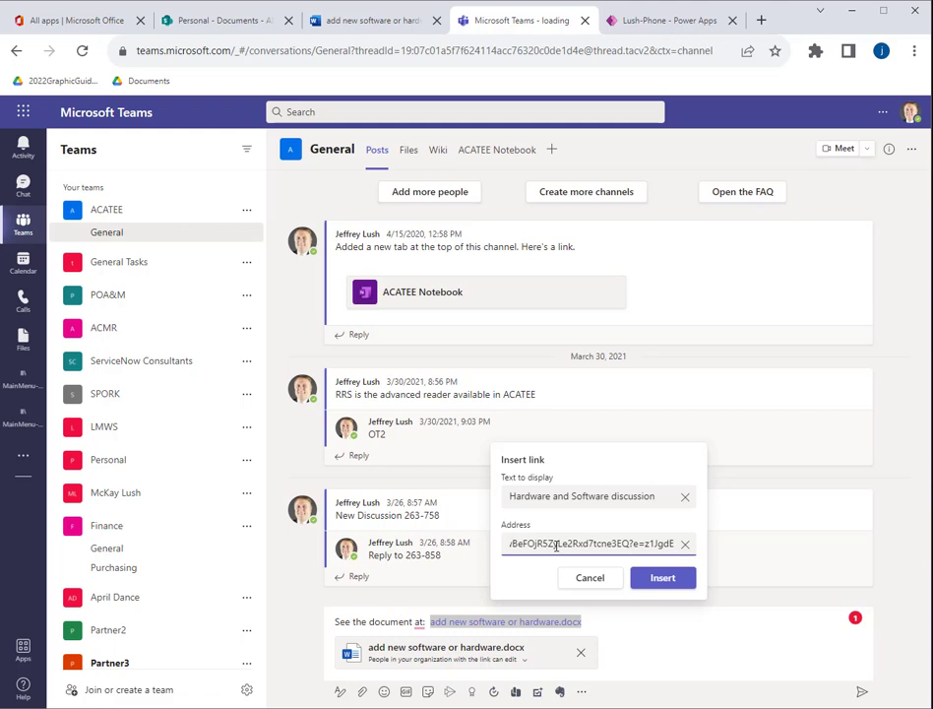
click(675, 583)
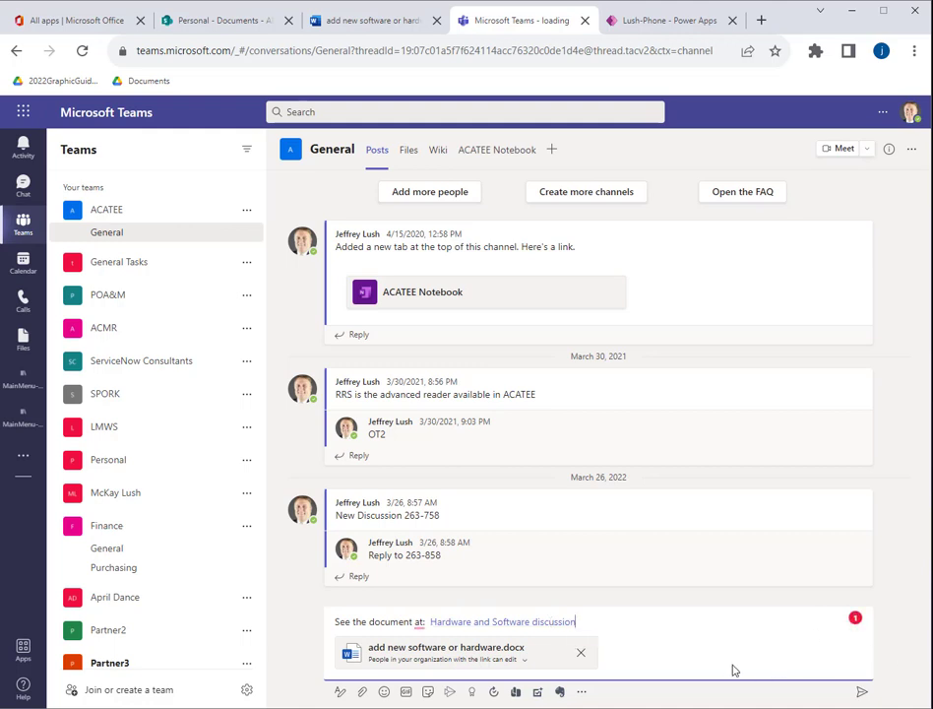
click(863, 696)
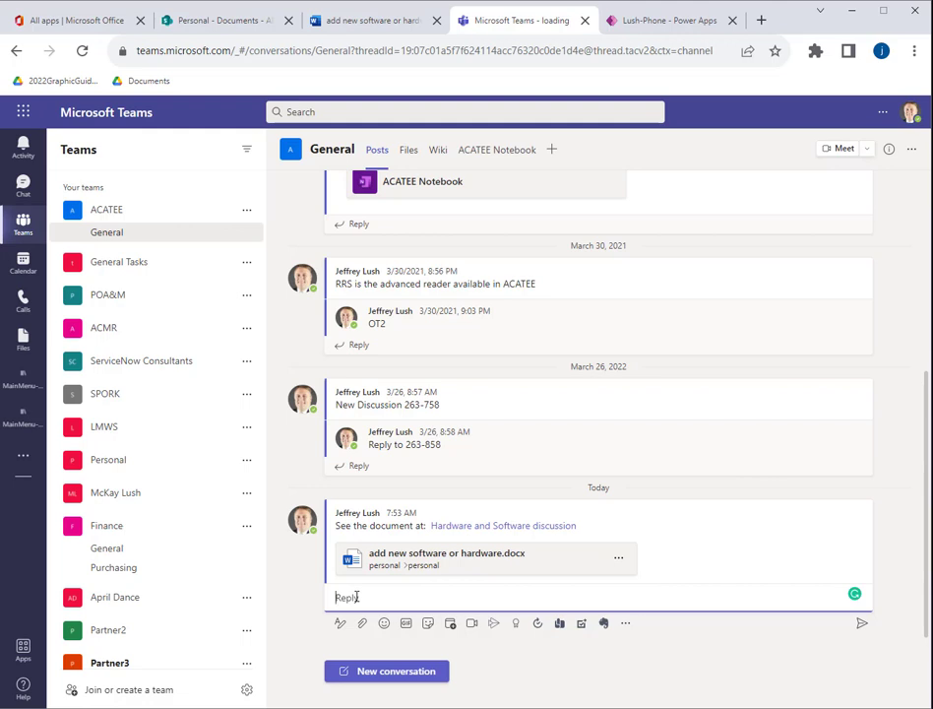
Reply with the pasted 'add new software or hardware.docx' link, removing its preview card.
key(ctrl+v)
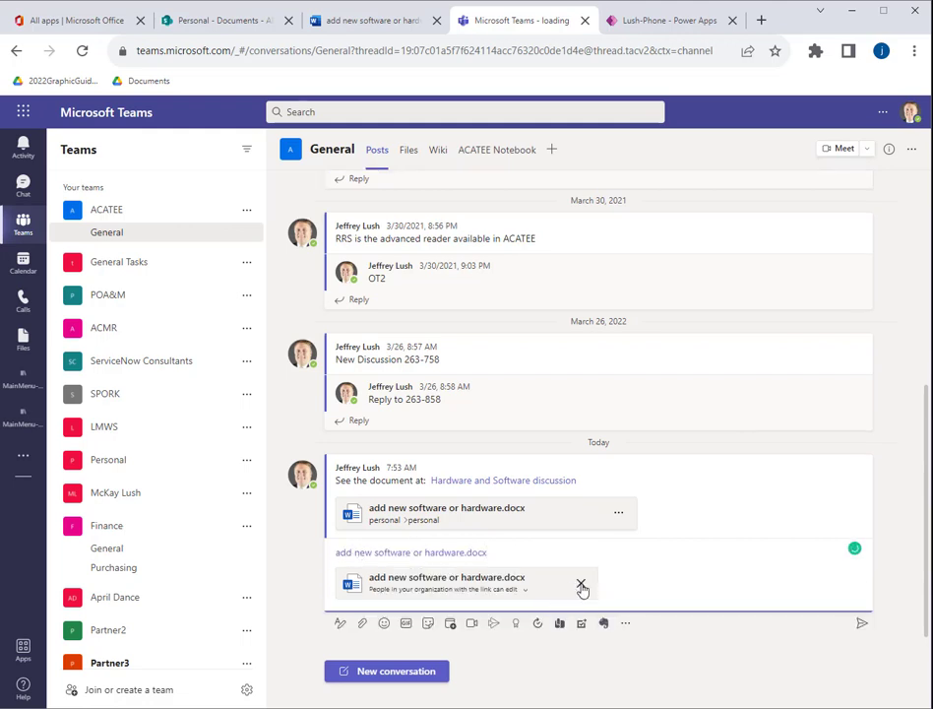
click(580, 587)
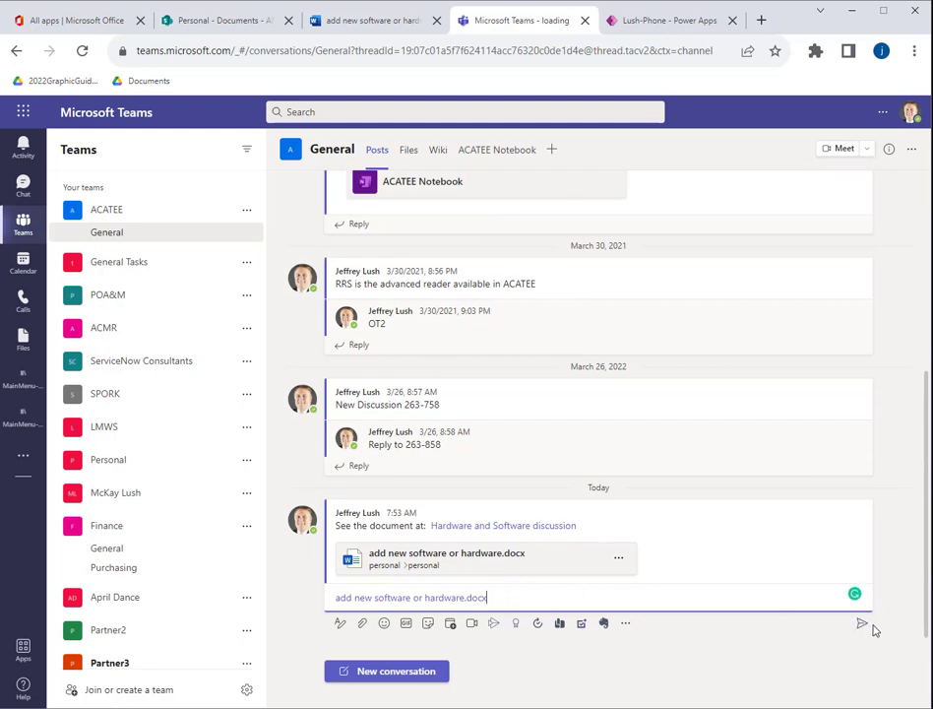
click(863, 626)
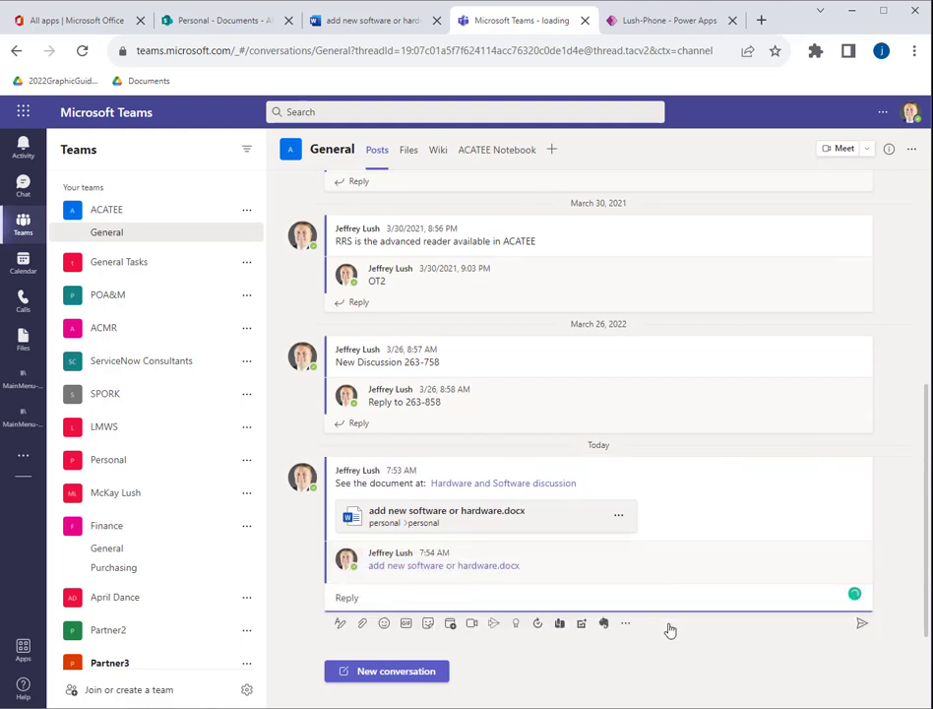
Test the replied docx link in the viewer, then close it and dismiss Word's Link copied notice.
click(456, 567)
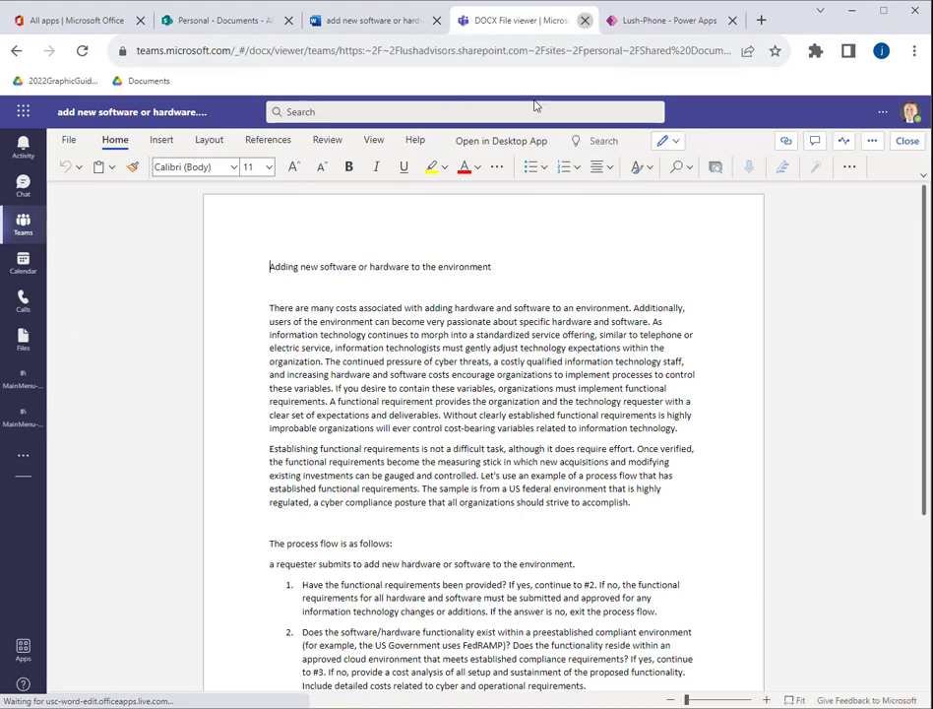
key(ctrl+w)
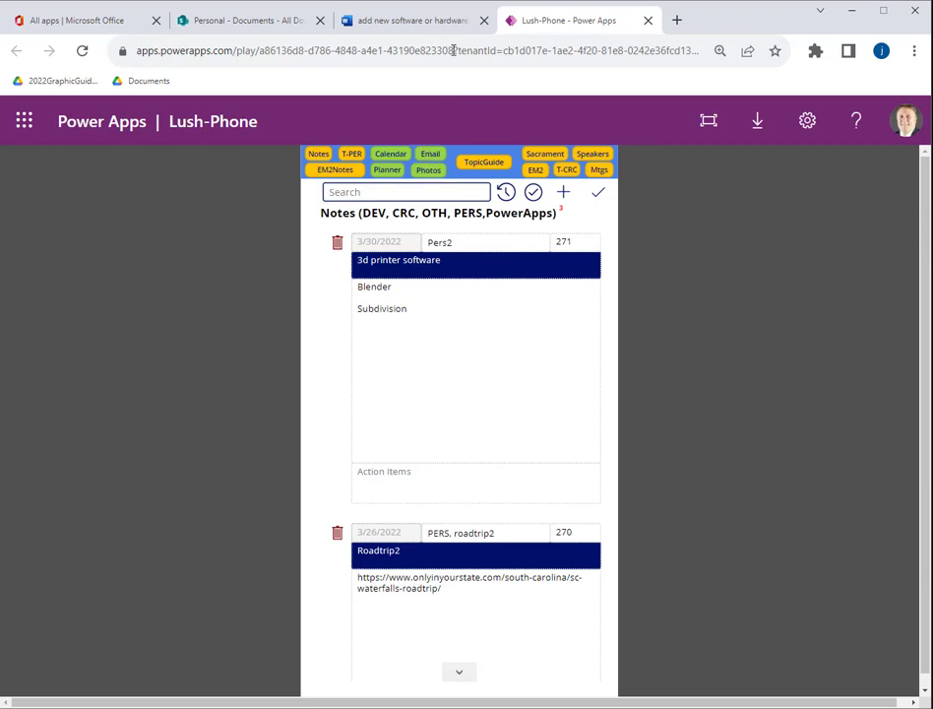
click(423, 32)
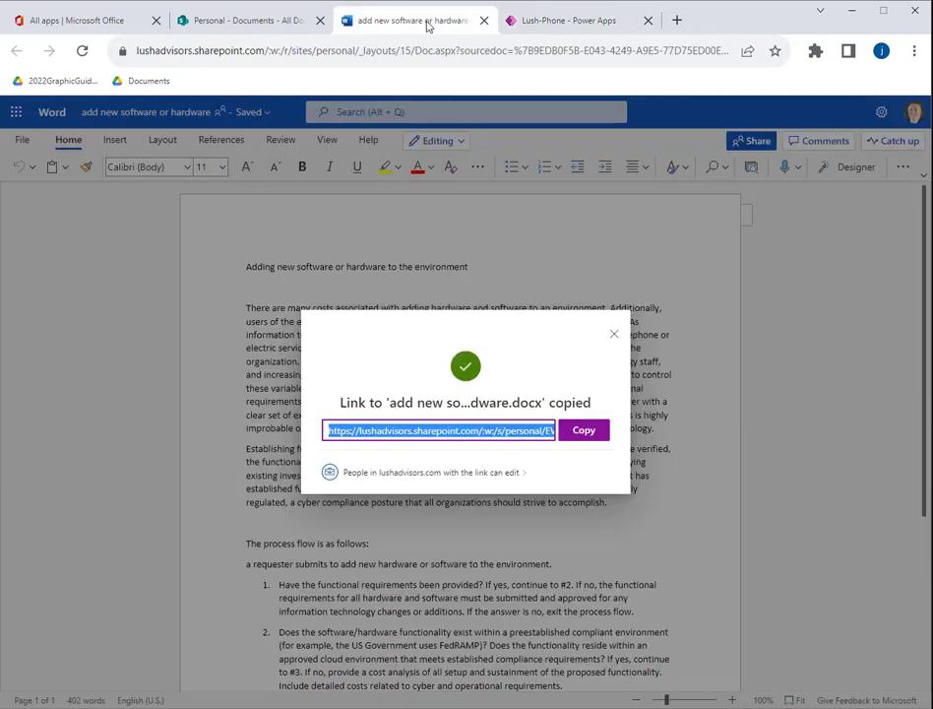
click(615, 335)
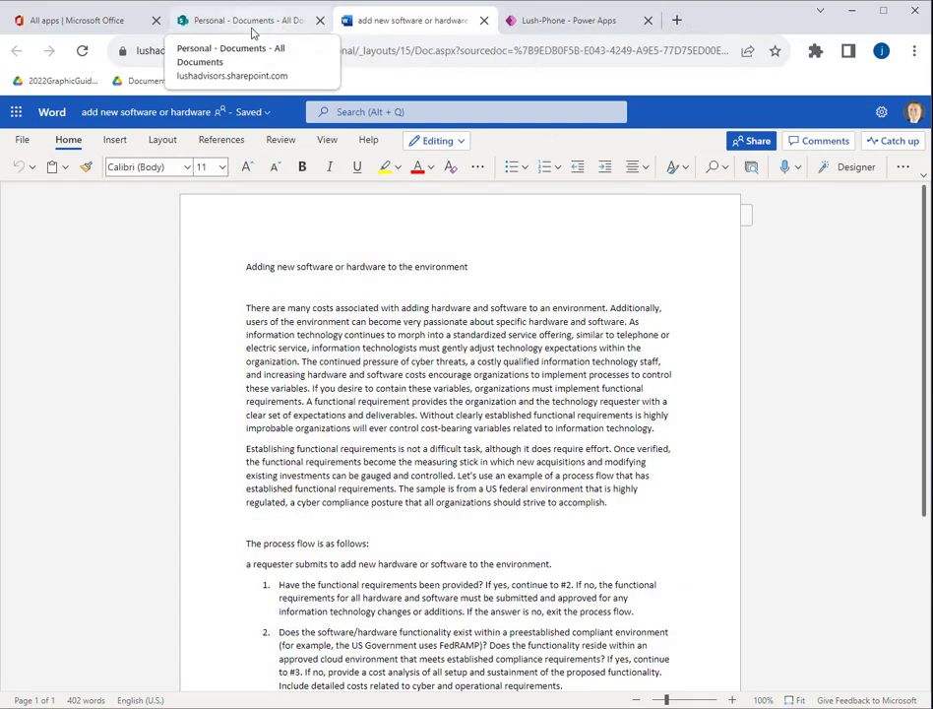
click(117, 28)
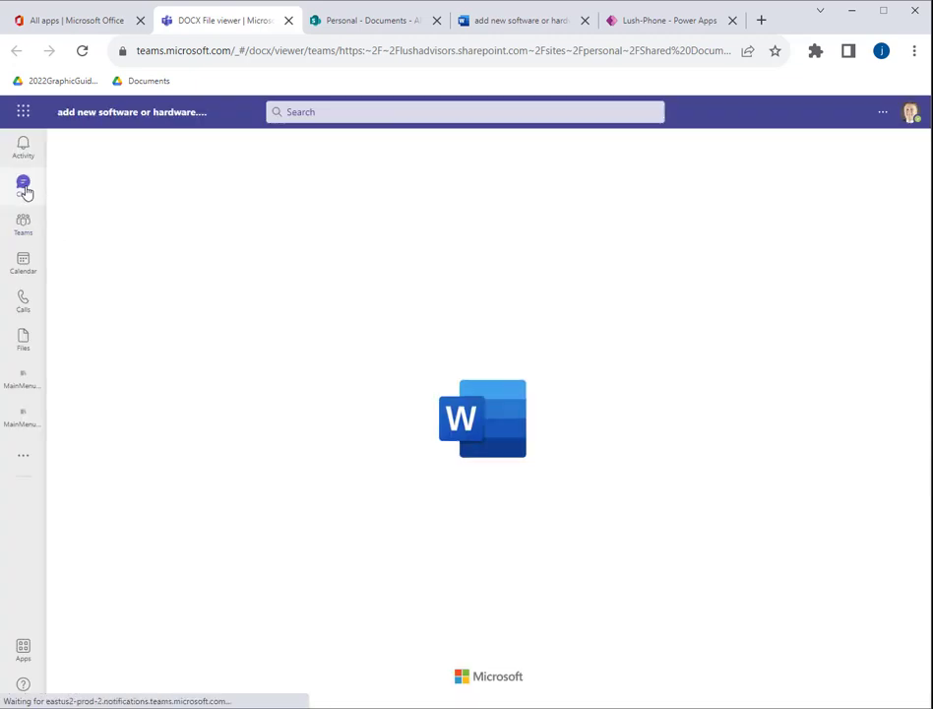
Return to ACATEE > General, start a new conversation, and switch to the Power Apps notes app.
click(24, 186)
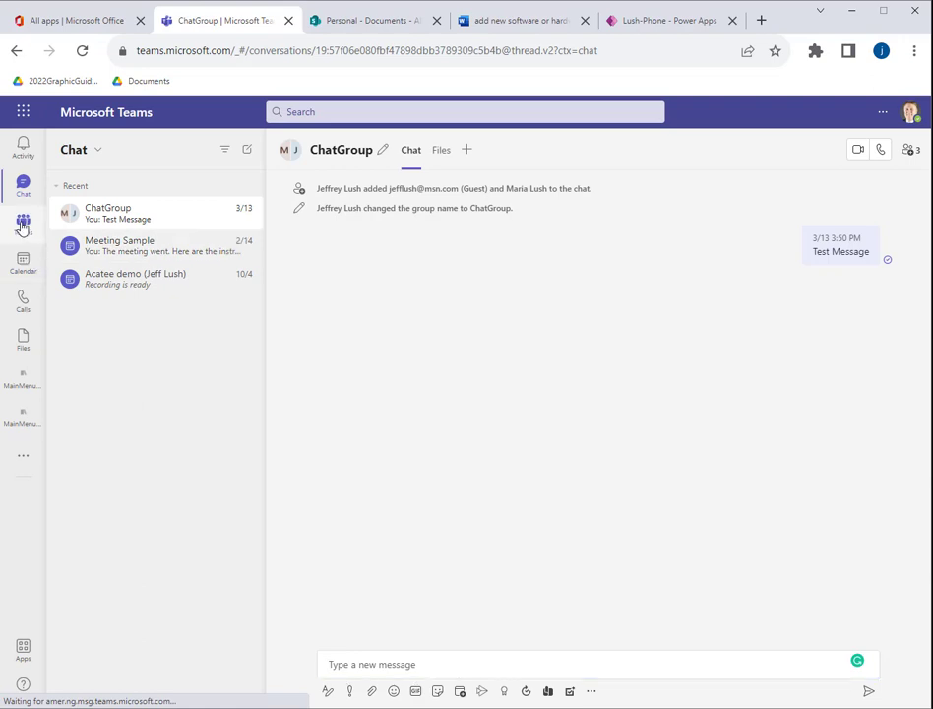
click(22, 224)
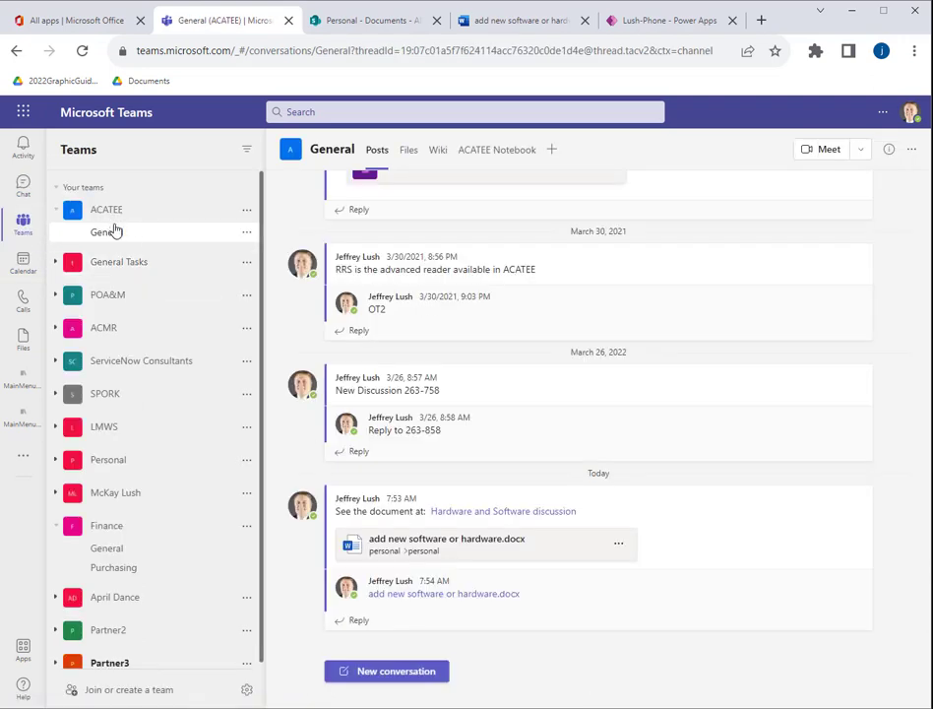
click(406, 673)
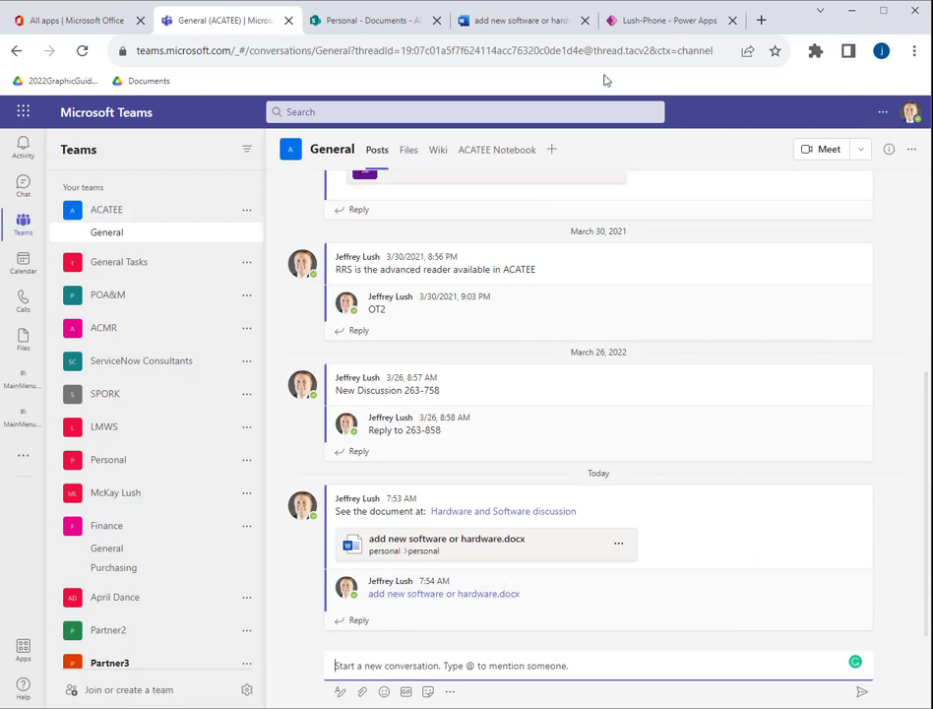
click(648, 21)
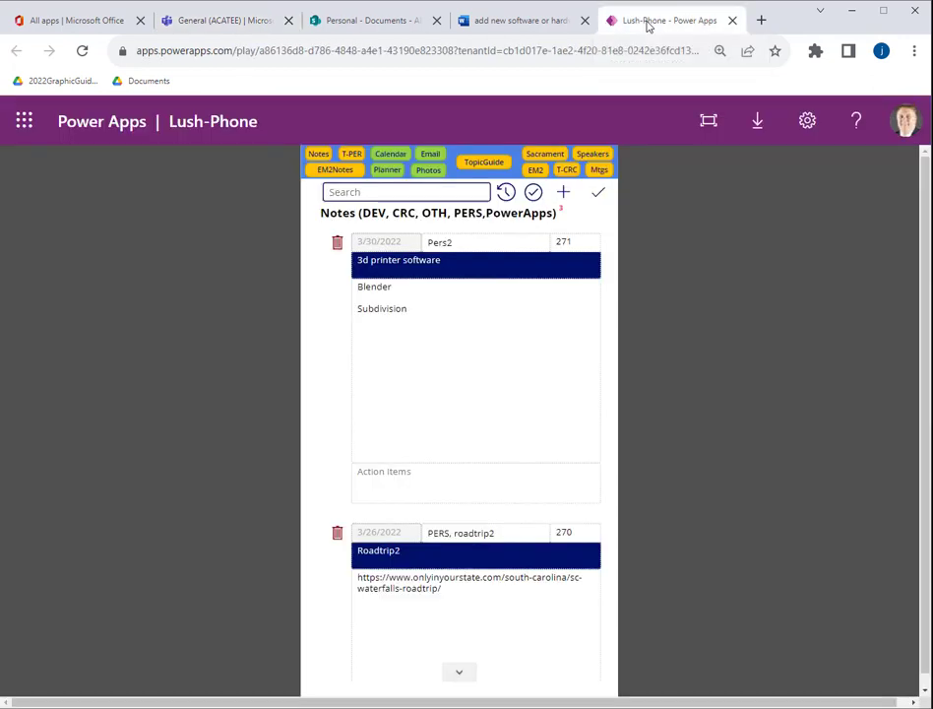
Copy the Power Apps notes app's URL from the browser address bar.
click(283, 52)
right_click(283, 54)
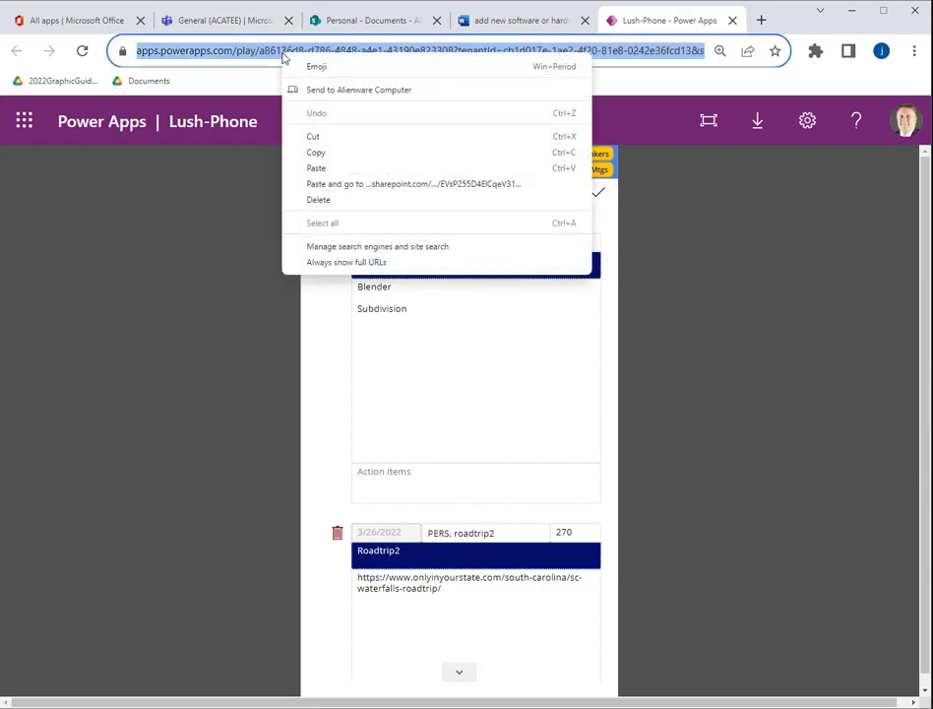
click(337, 154)
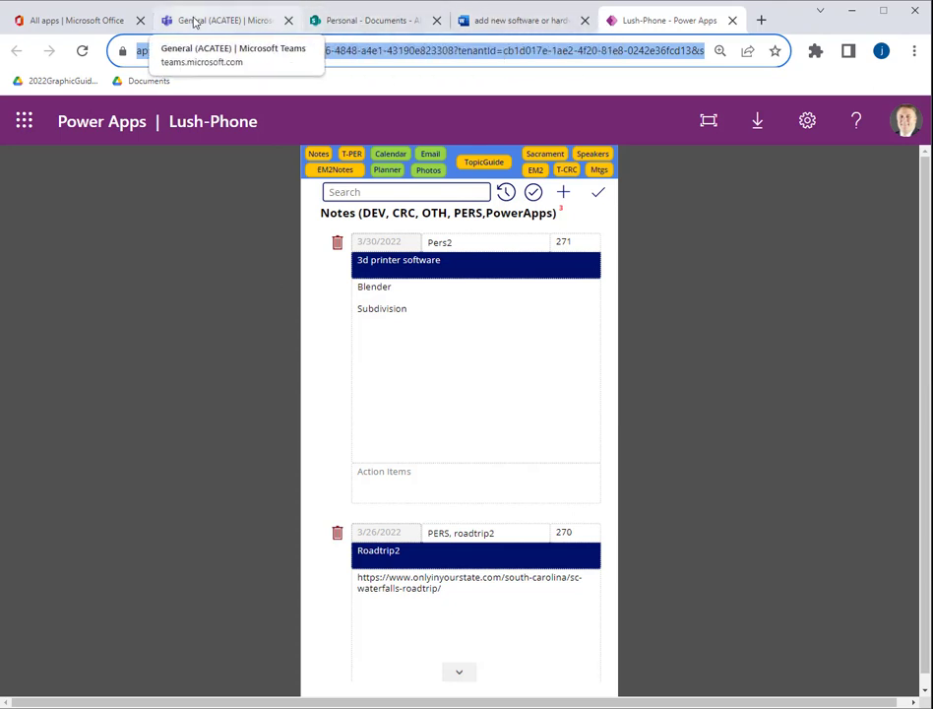
Draft 'See the' plus the pasted Power Apps address in Teams, then select the address for link editing.
click(187, 19)
text(S)
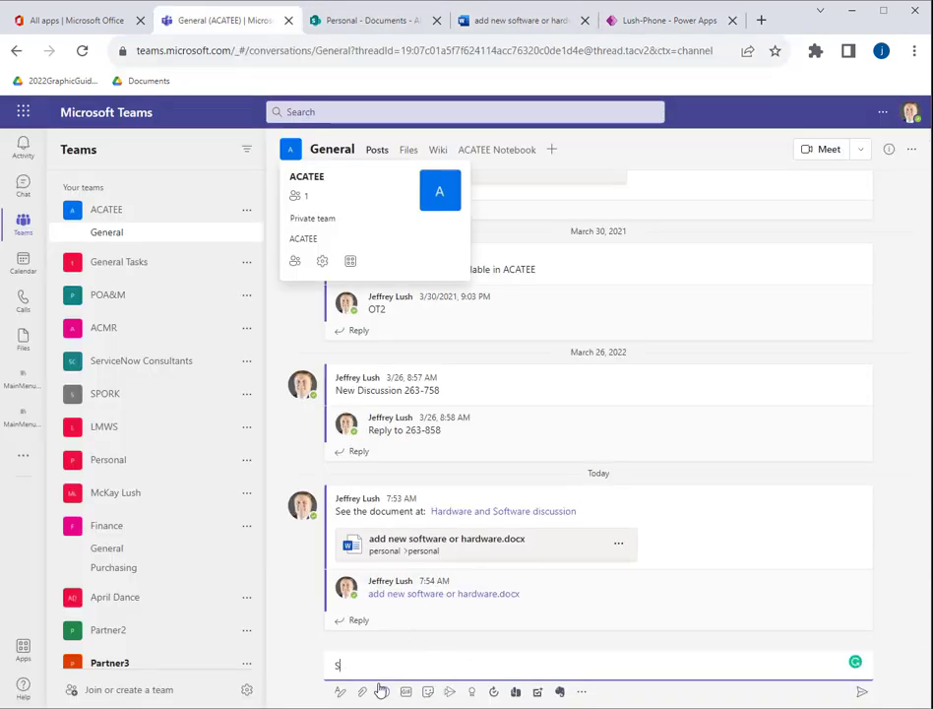
text(ee the application)
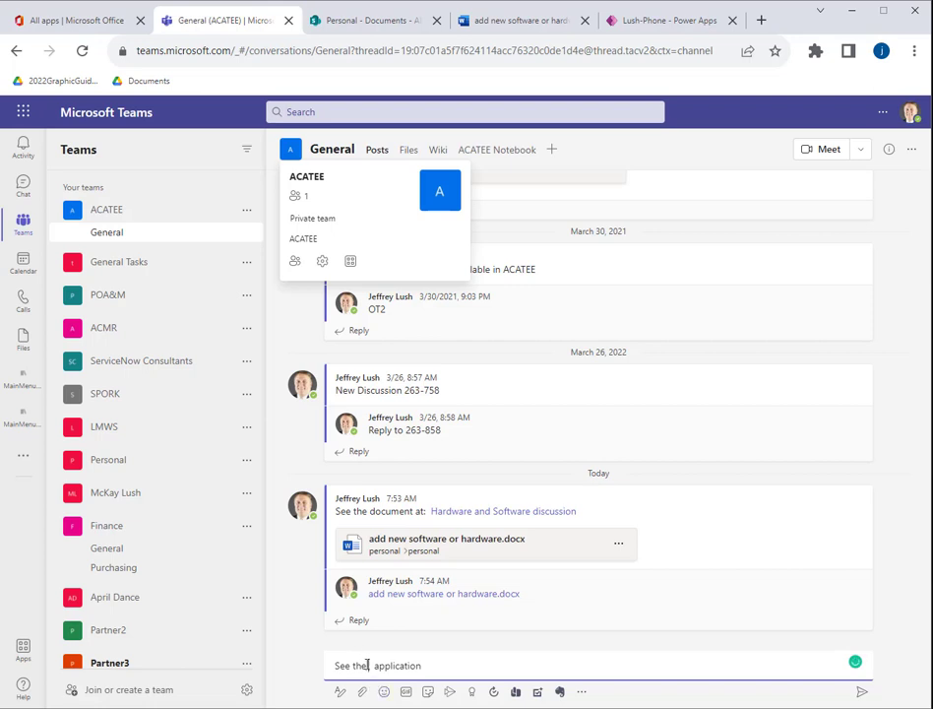
right_click(369, 666)
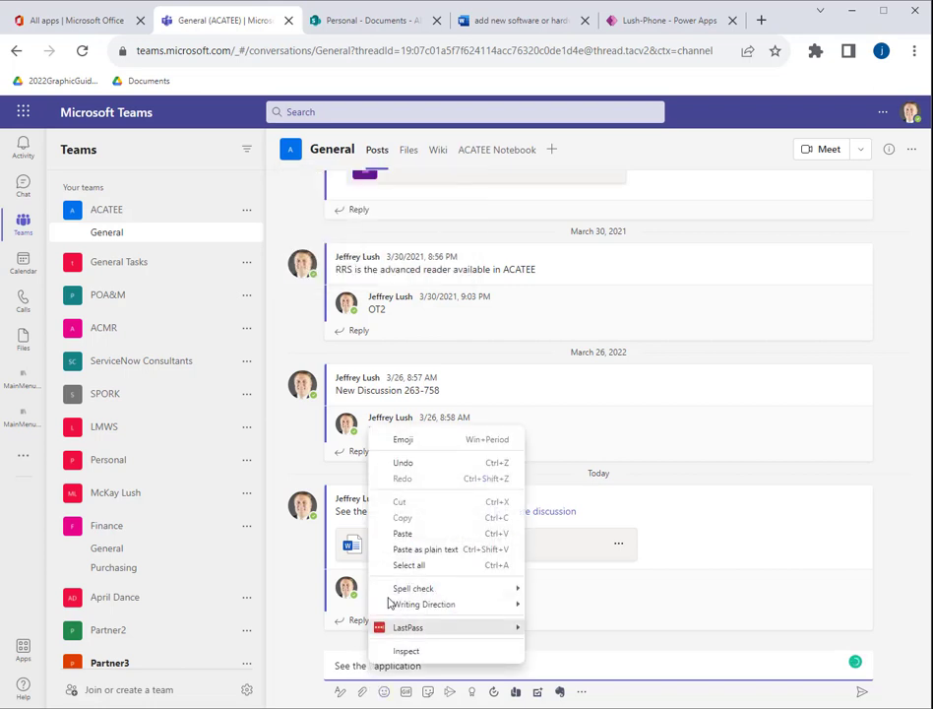
click(424, 533)
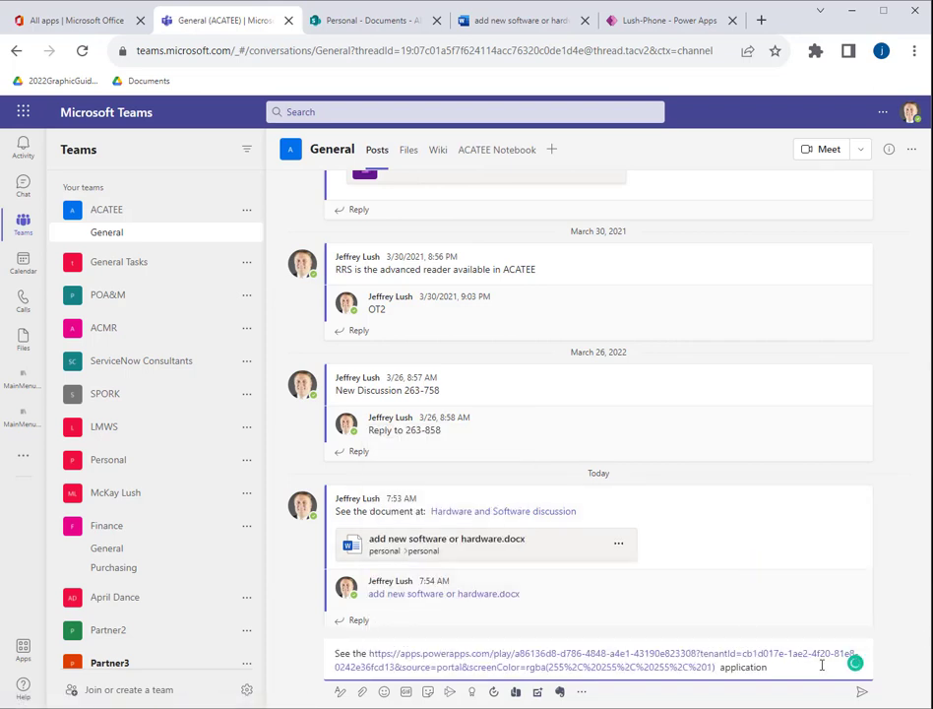
key(shift+Up)
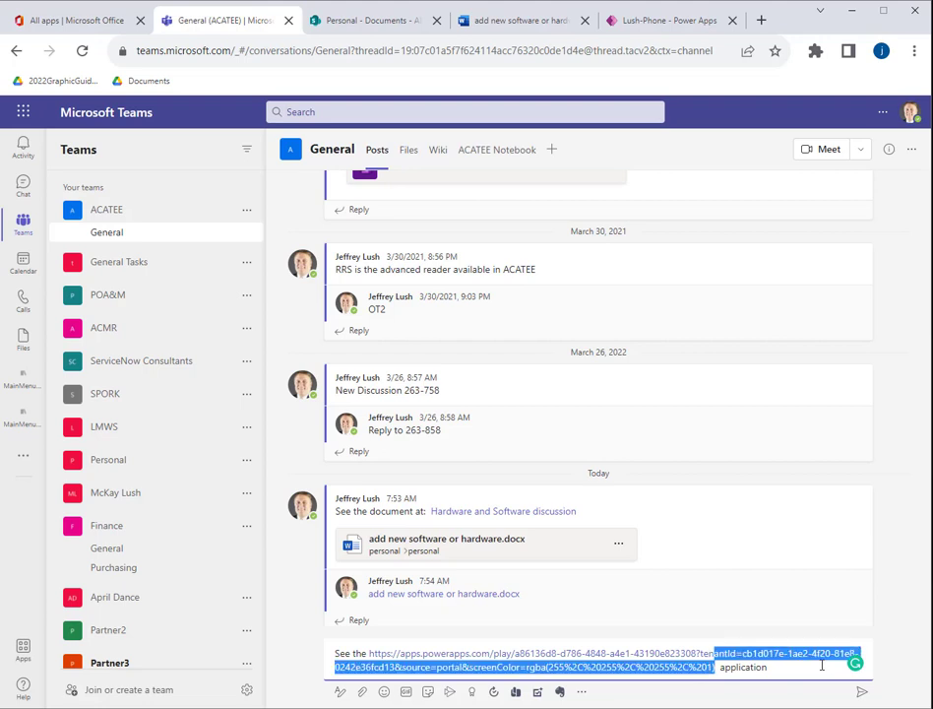
key(shift+Left)
key(shift+Left)
key(shift+Left)
key(shift+Left)
key(shift+Left)
key(shift+Left)
key(shift+Left)
key(shift+Left)
key(shift+Left)
key(shift+Left)
key(shift+Left)
key(shift+Left)
key(shift+Left)
key(shift+Left)
key(shift+Left)
key(shift+Left)
key(shift+Left)
key(shift+Left)
key(shift+Left)
key(shift+Left)
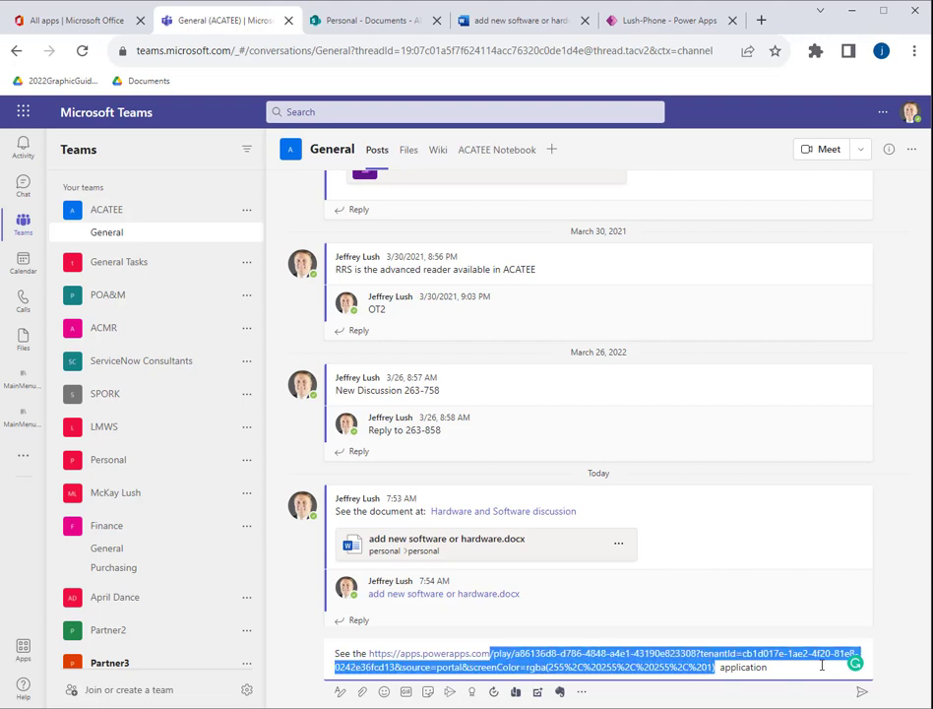
key(shift+Left)
key(shift+Left)
key(shift+Left)
key(shift+Left)
key(shift+Left)
key(shift+Left)
key(shift+Left)
key(shift+Left)
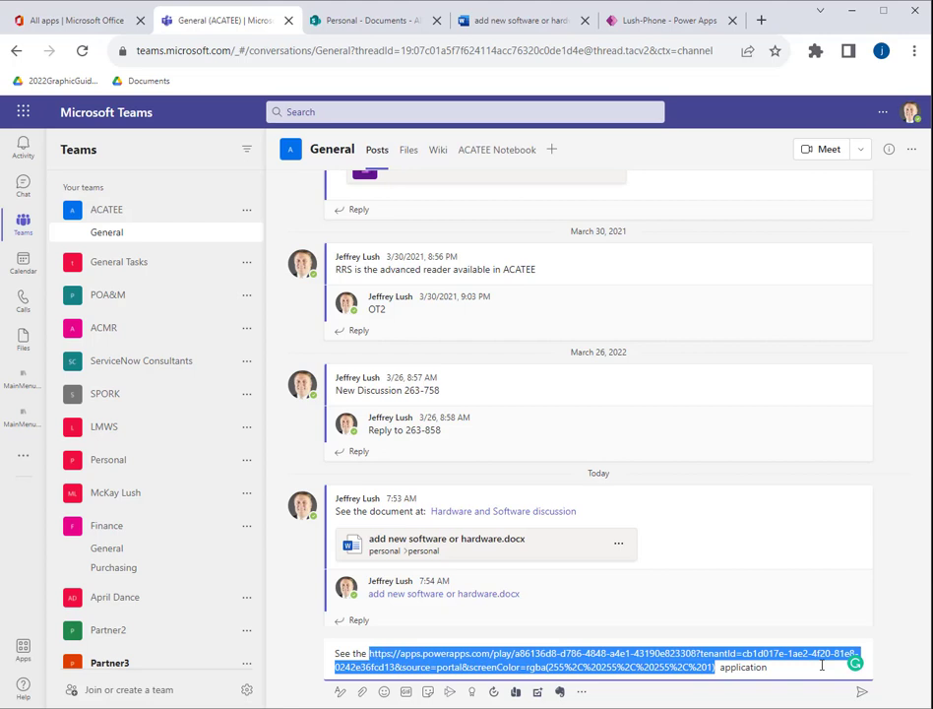
key(ctrl+k)
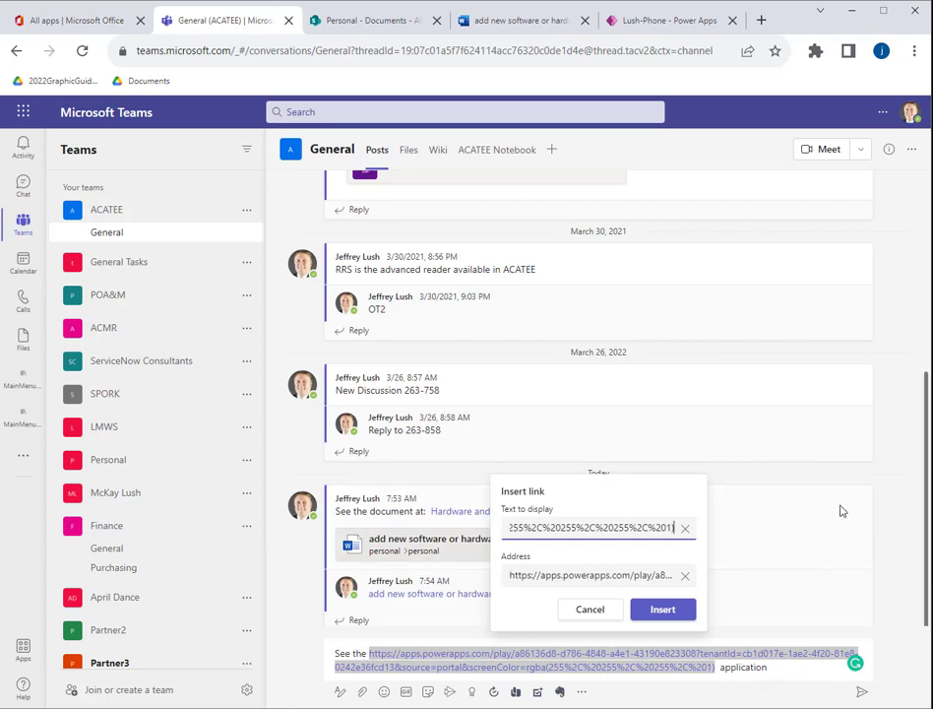
Relabel the Power Apps link as 'PowerApp Notes' and remove the trailing space.
click(686, 528)
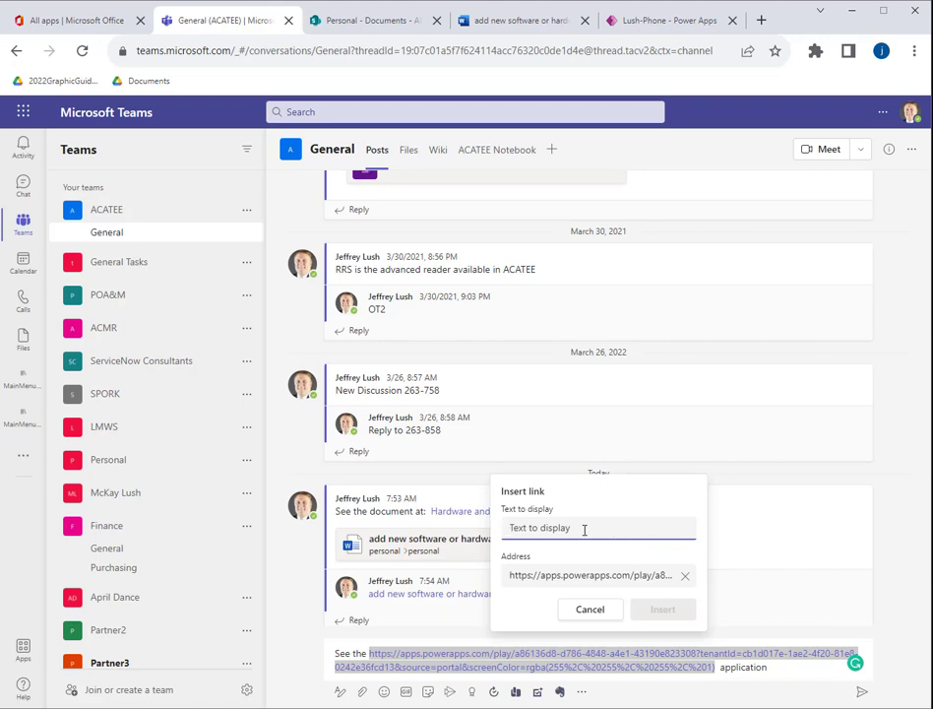
text(PowerApp Notes)
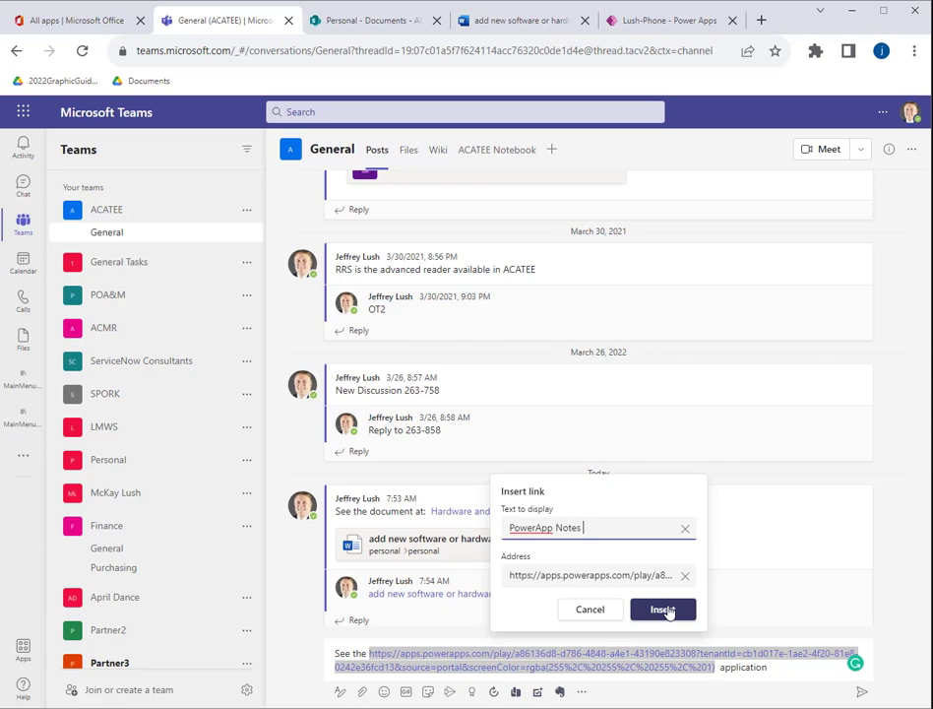
click(662, 611)
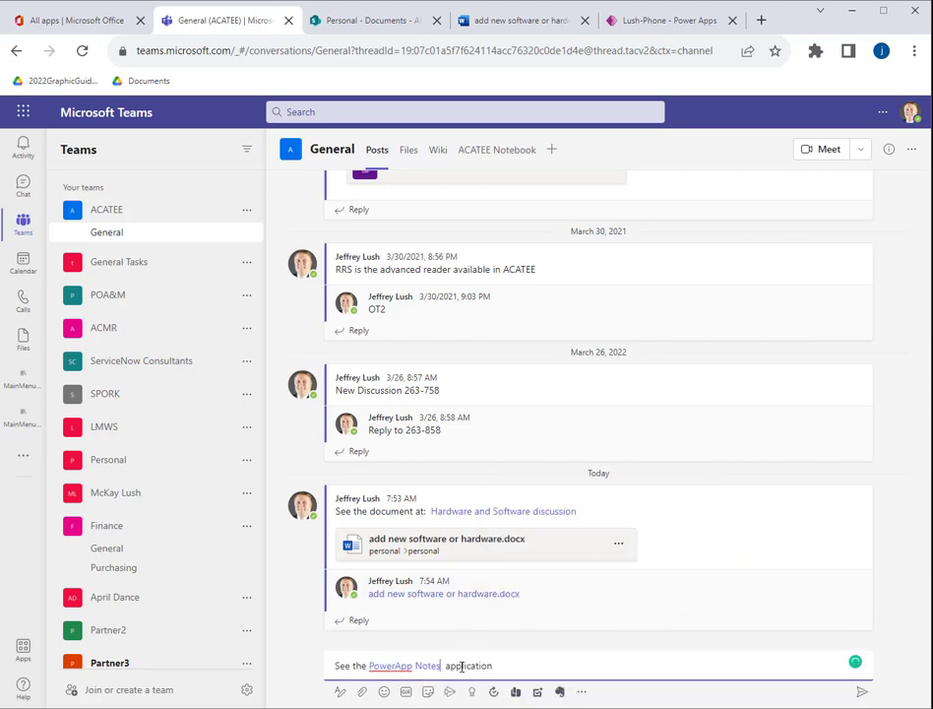
key(BackSpace)
click(861, 692)
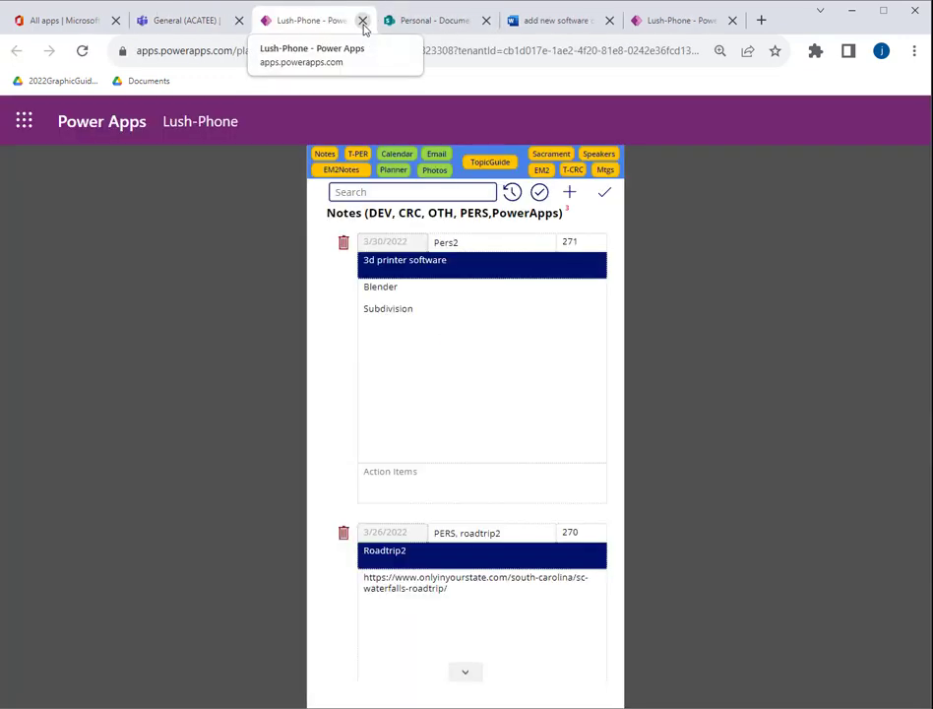
click(363, 21)
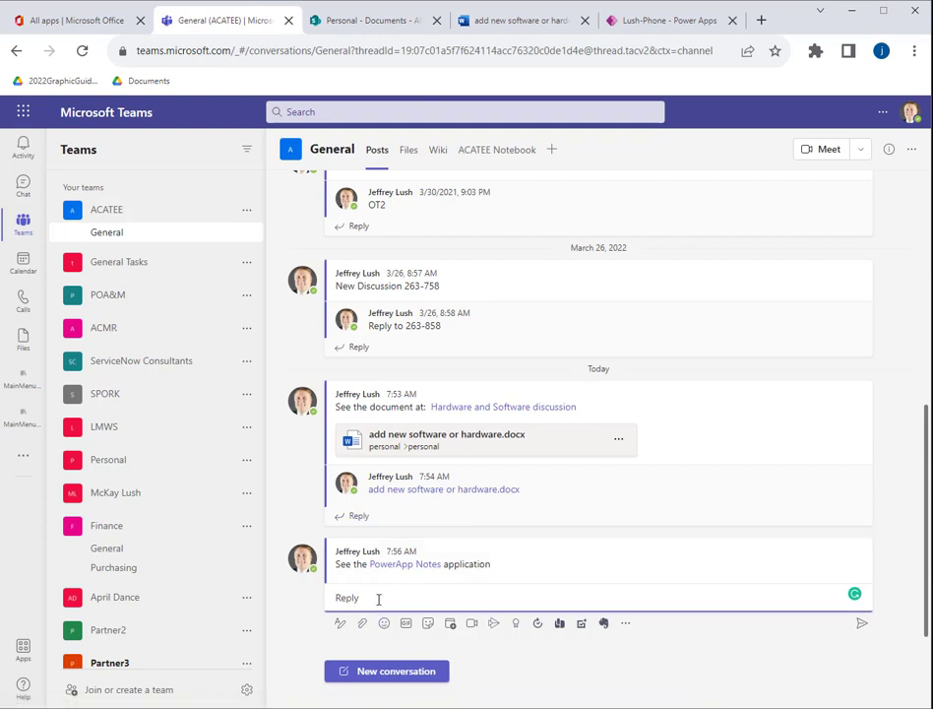
Paste the raw Power Apps URL as the reply and send it.
key(ctrl+v)
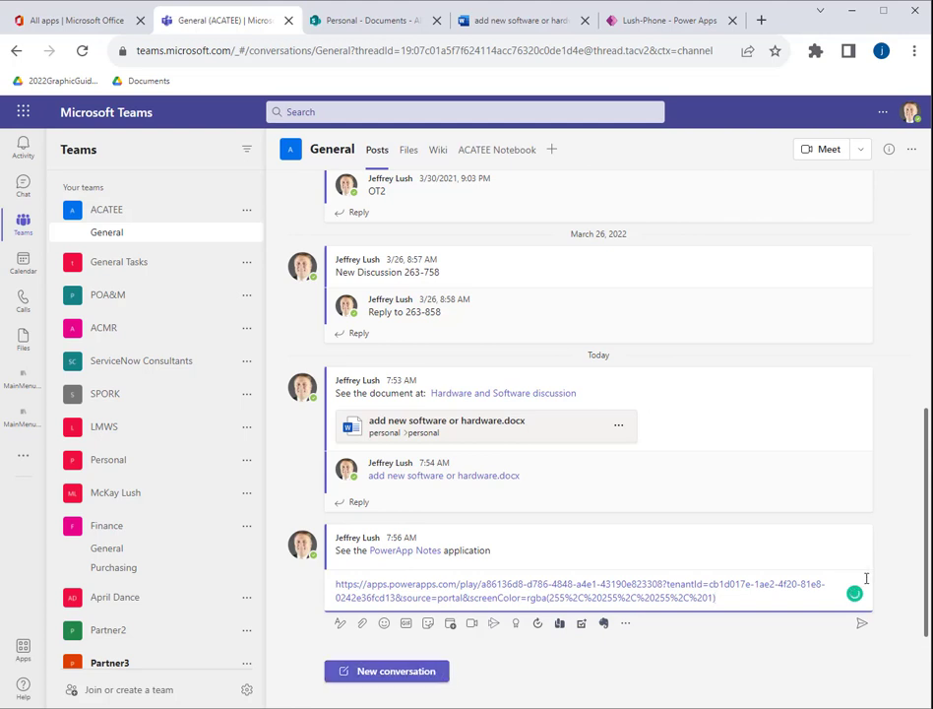
click(859, 627)
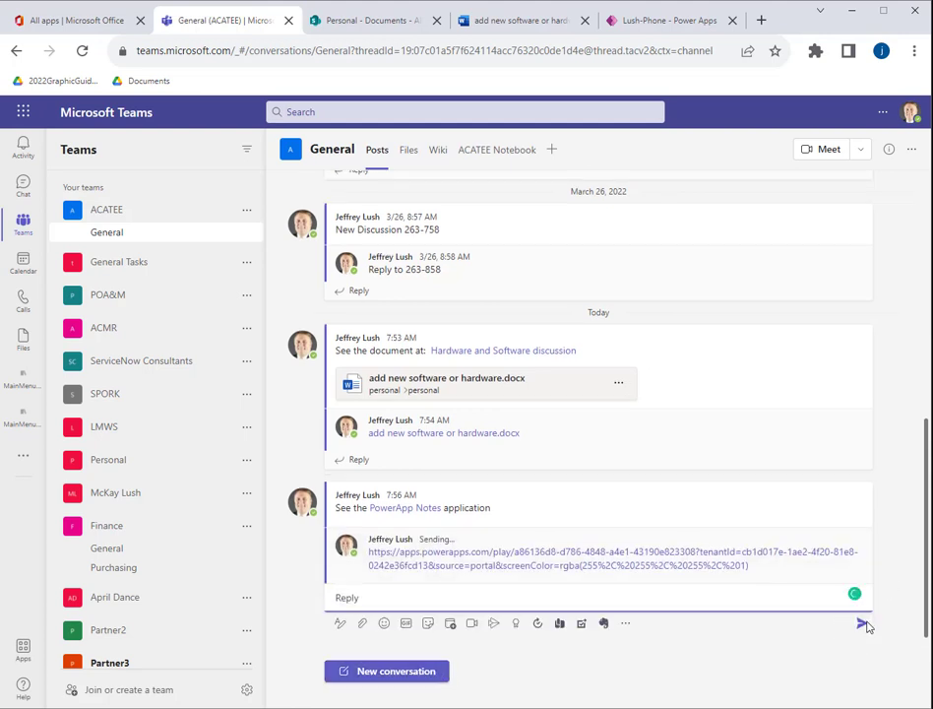